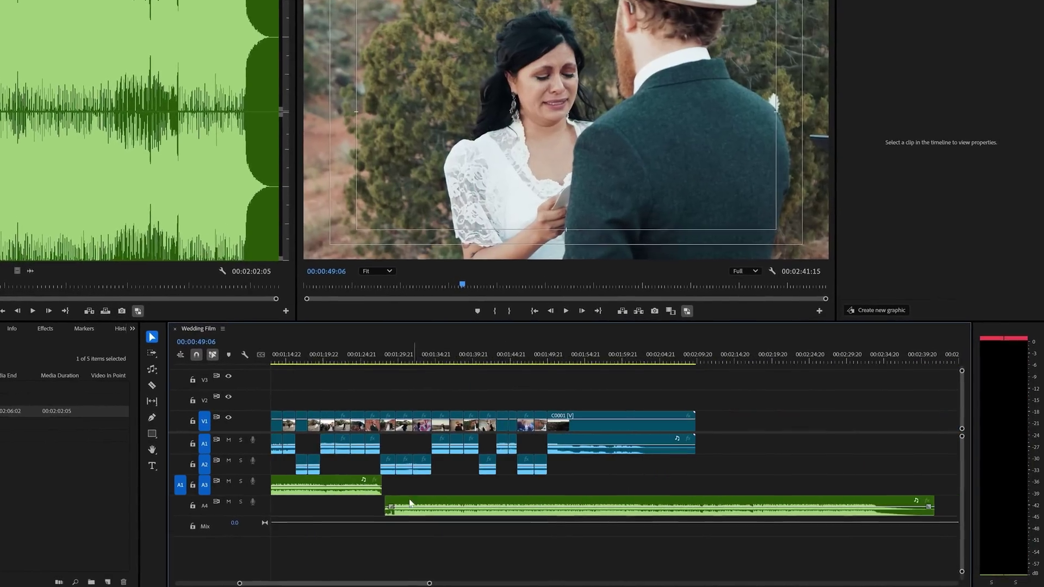
Step: Drag the A4 music clip left so it starts right where the A3 clip ends
left_click_drag(410, 503, 487, 511)
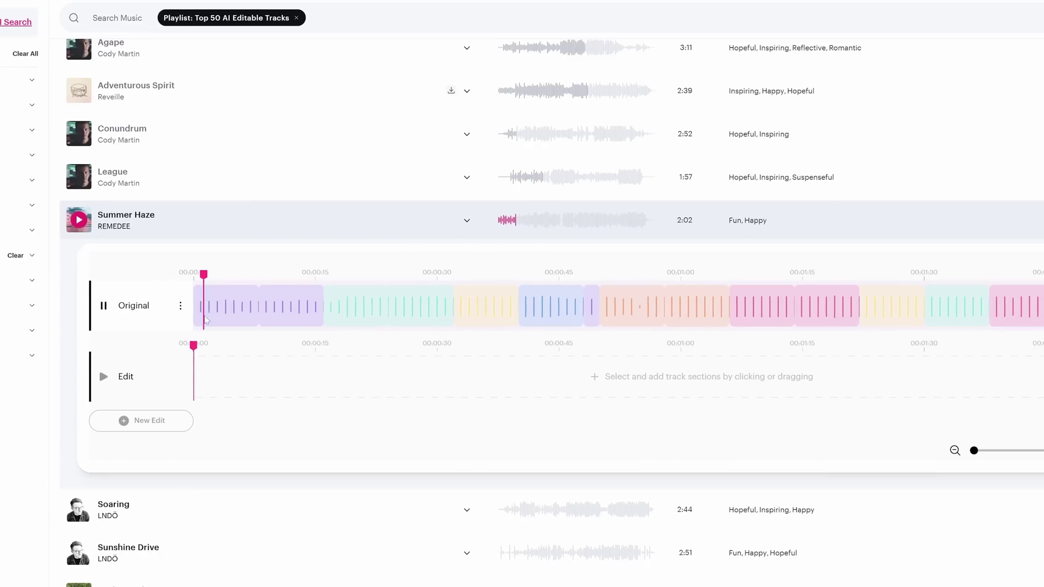
mouse_move(498, 329)
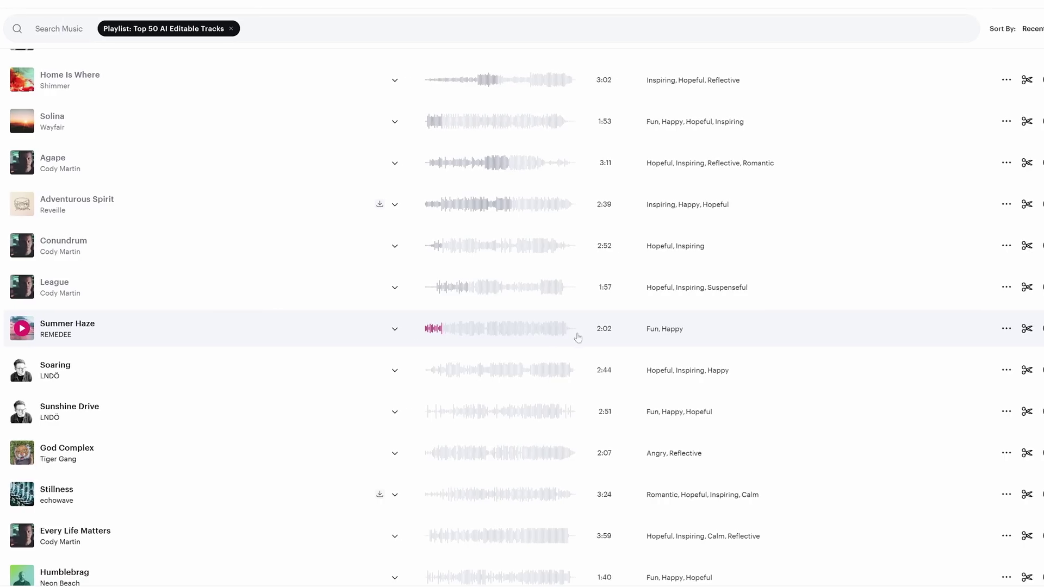
Step: Build a Summer Haze edit from the intro, orange, pink, purple and further sections, then download it
left_click(945, 221)
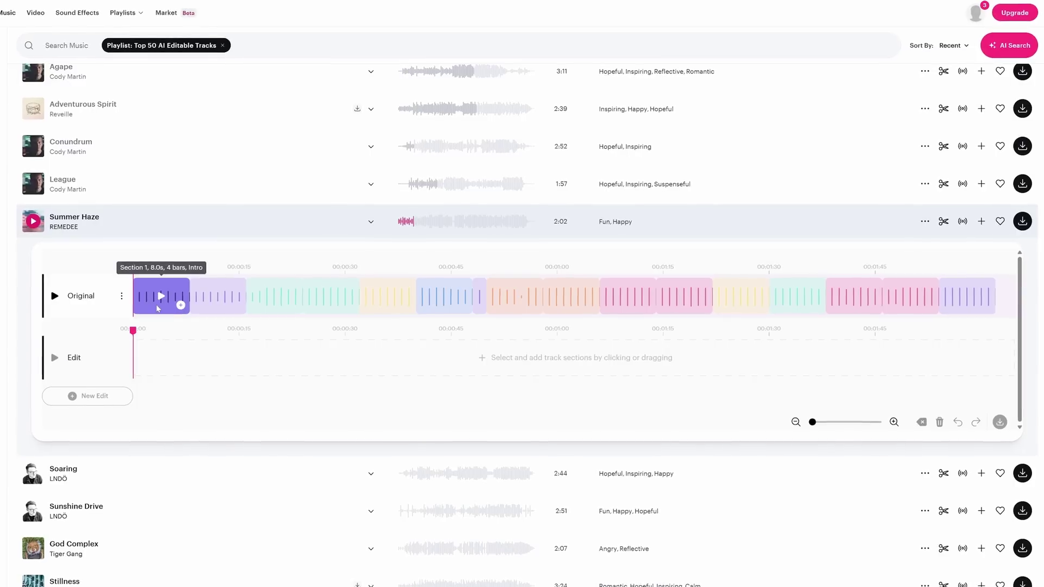
left_click(177, 303)
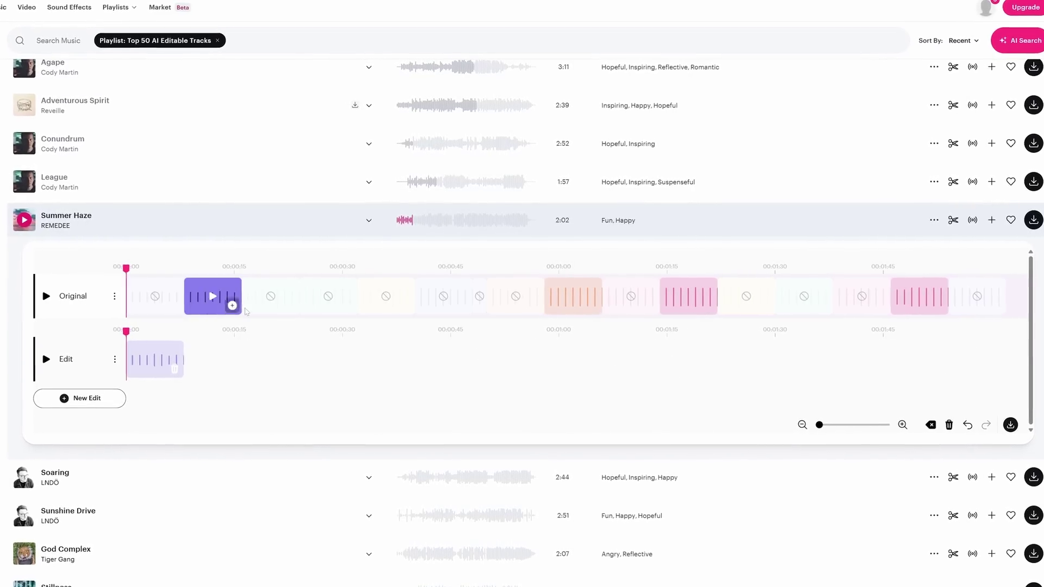
left_click(597, 306)
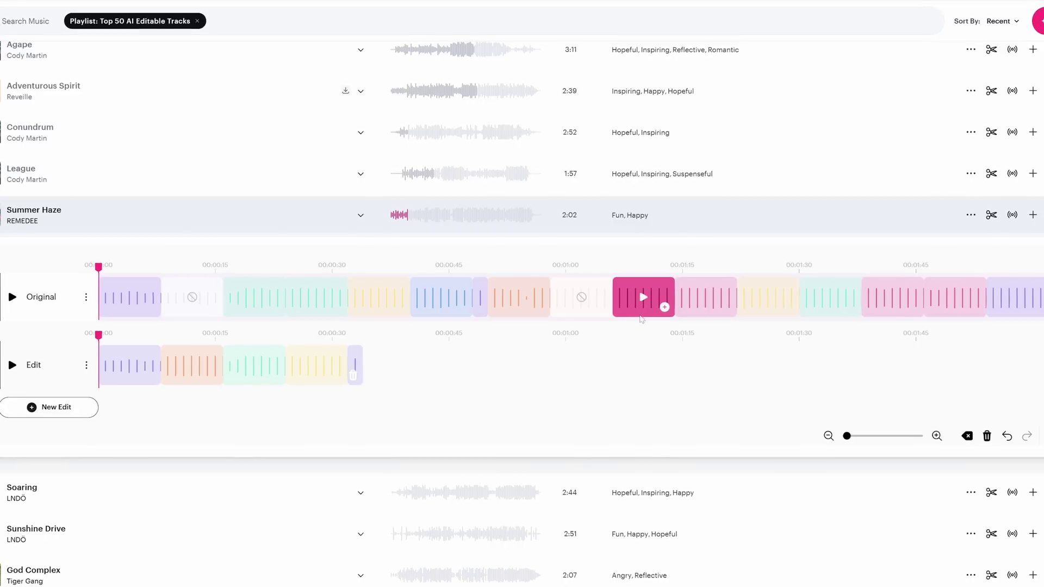
left_click(667, 309)
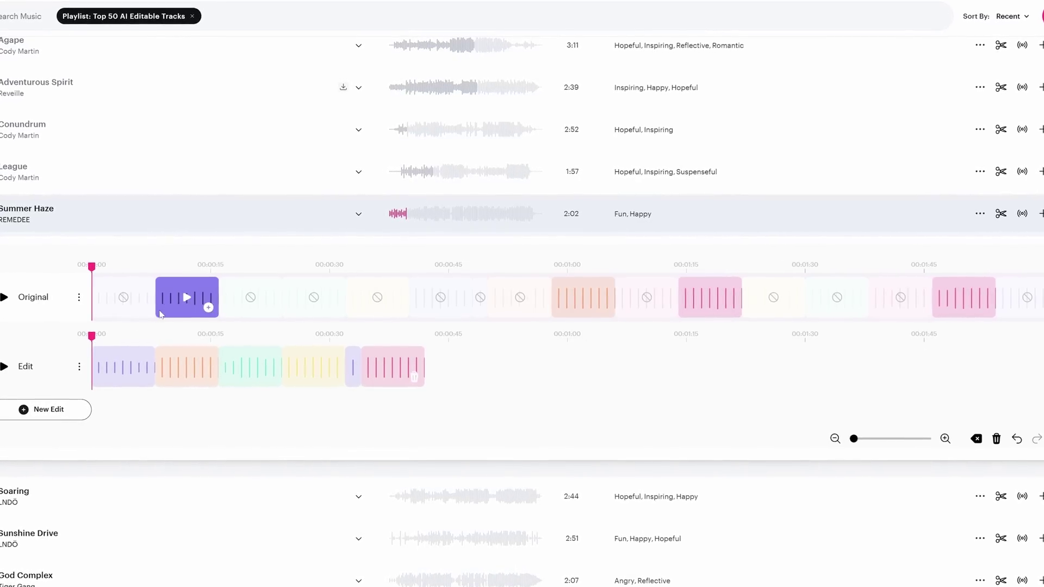
left_click(208, 309)
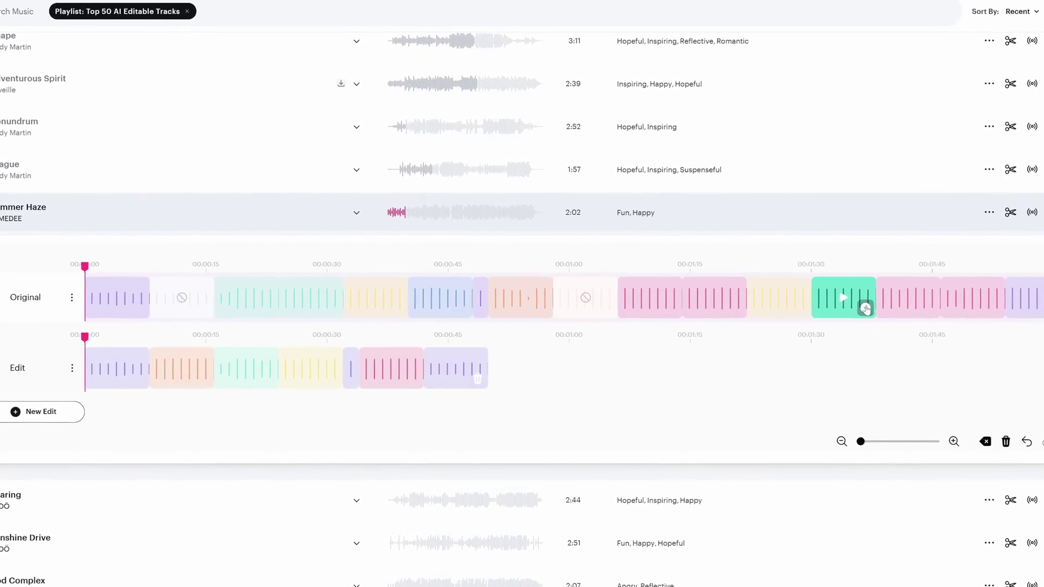
left_click(999, 311)
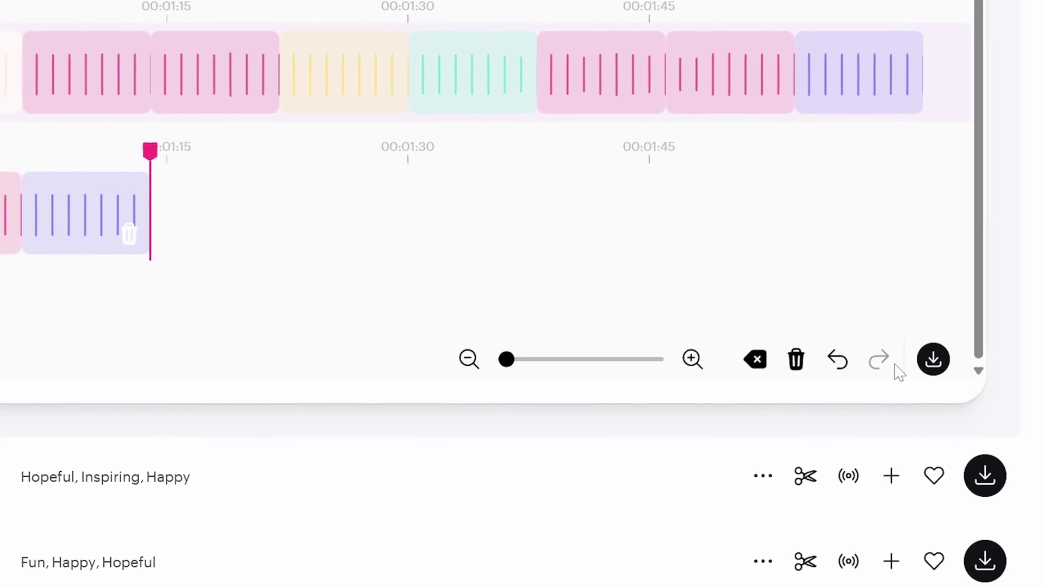
left_click(956, 351)
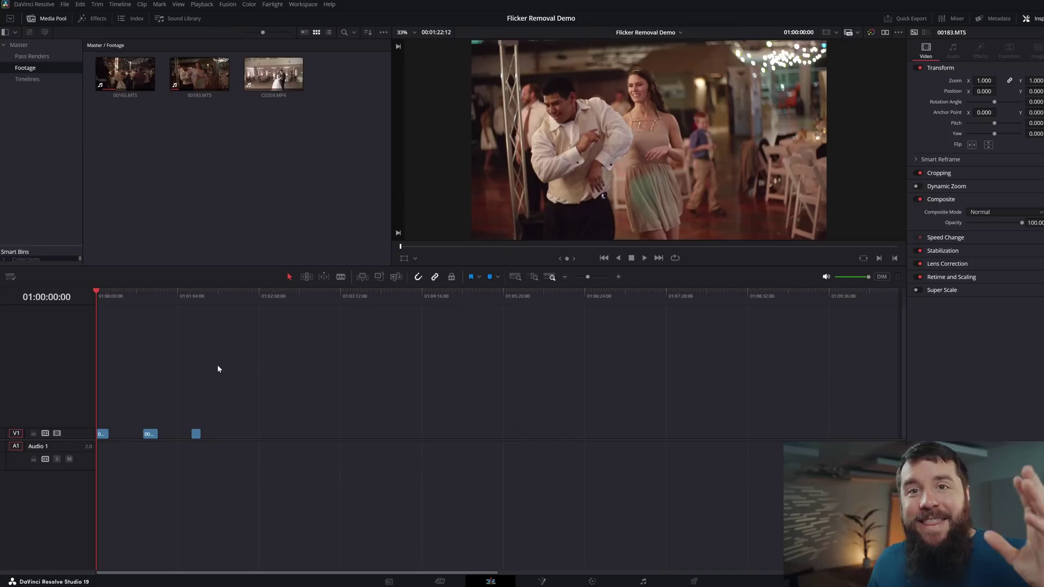
scroll(217, 370, "up", 3)
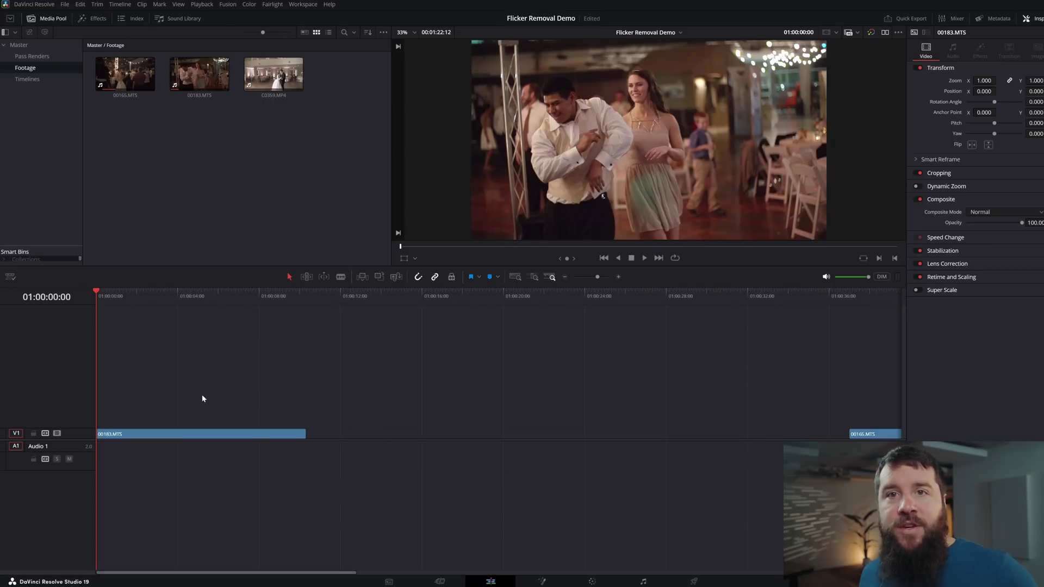
scroll(202, 398, "up", 2)
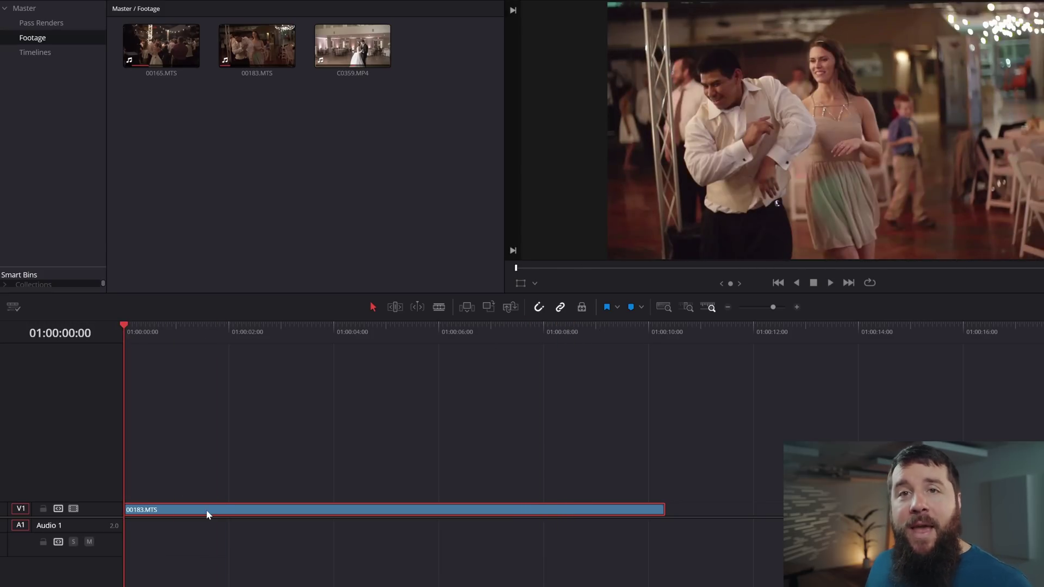
Step: Duplicate the 00183.MTS clip onto V2 and shift the copy one frame later
left_click_drag(206, 510, 207, 496)
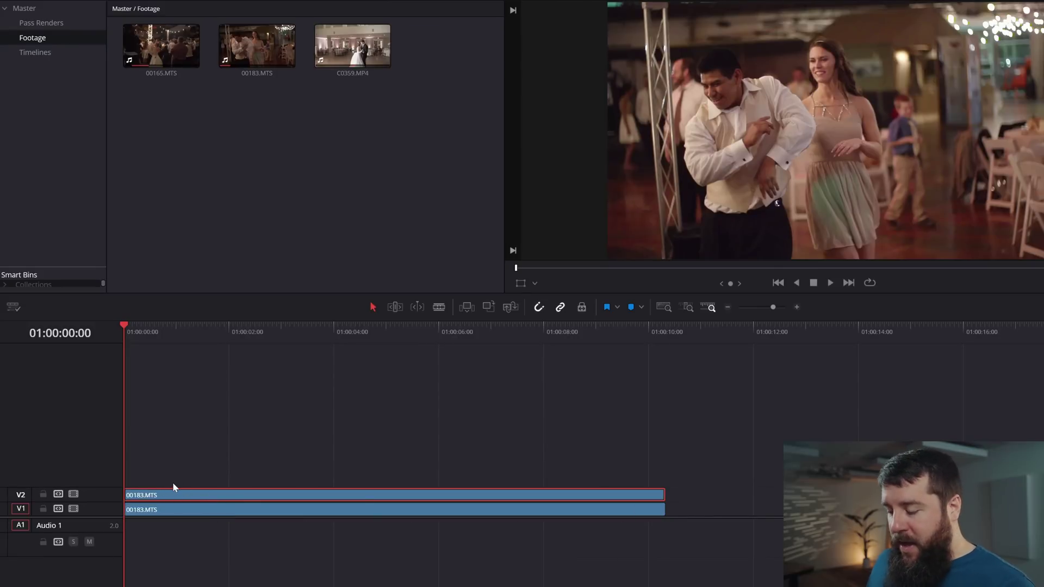
scroll(173, 491, "up", 1)
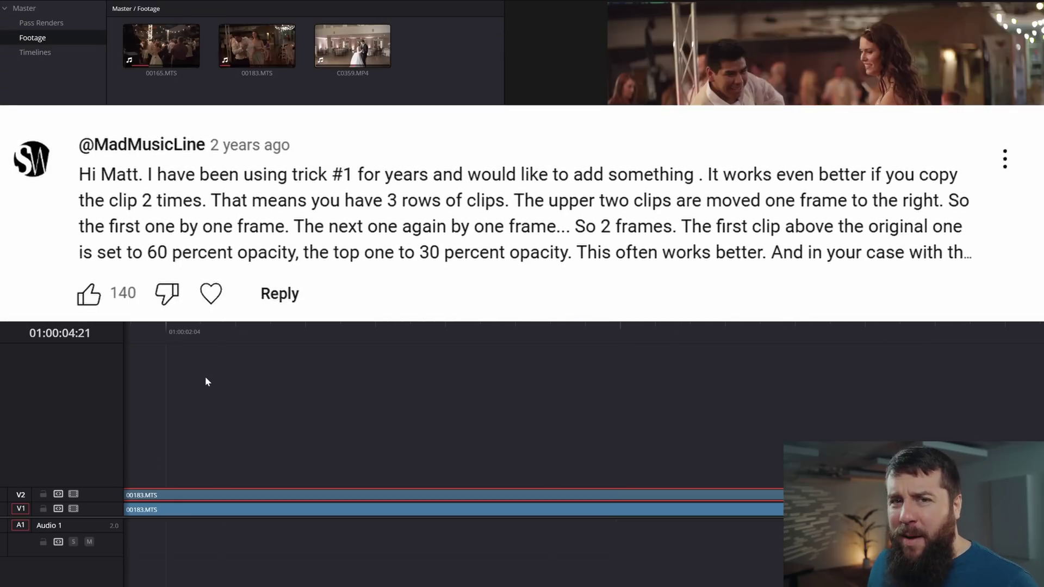
key("period")
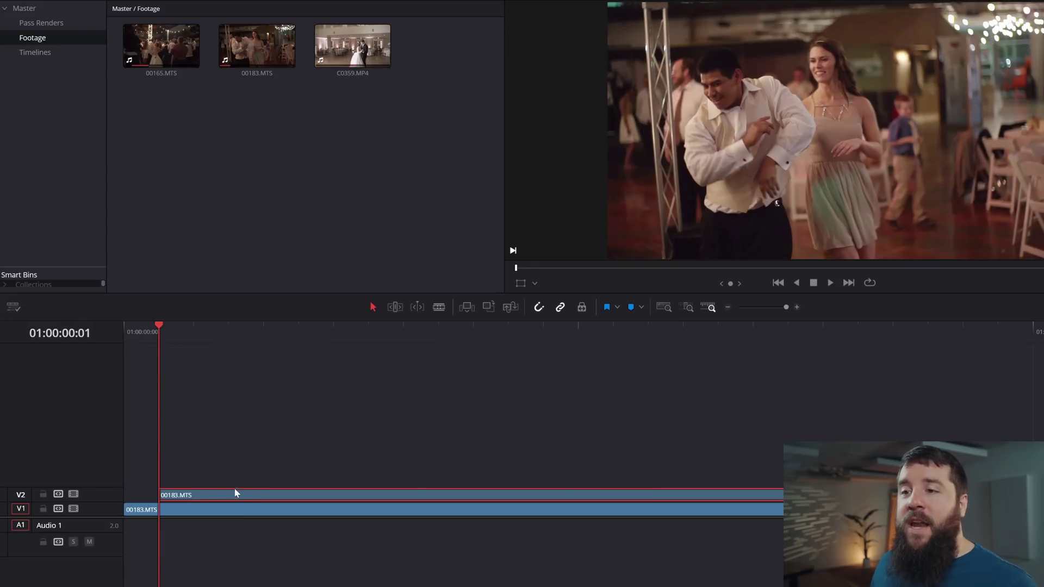
Step: Add a third 00183.MTS copy on V3, one more frame later, at 30% opacity
left_click_drag(235, 494, 236, 486)
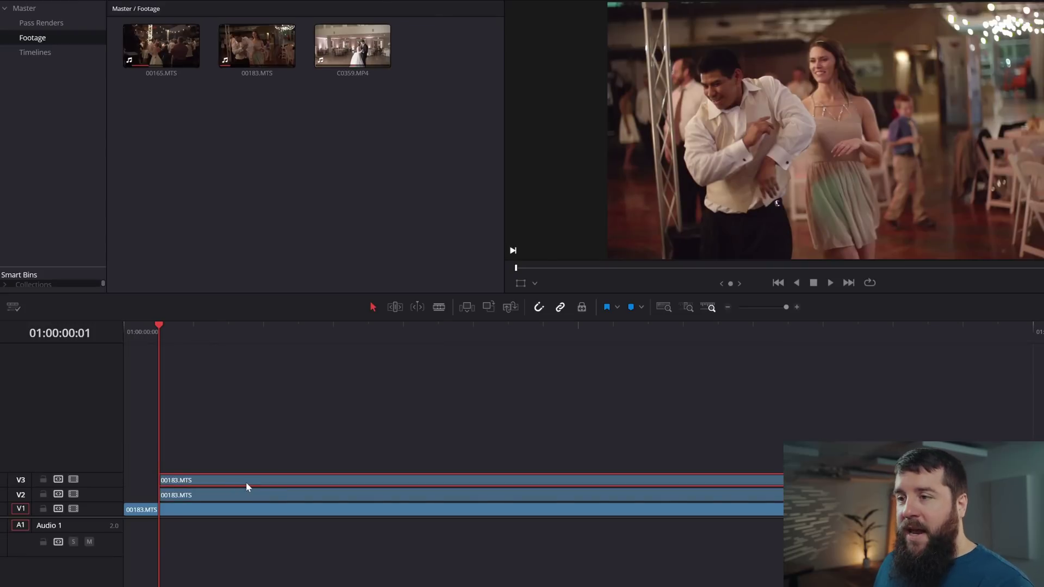
left_click_drag(217, 487, 262, 479)
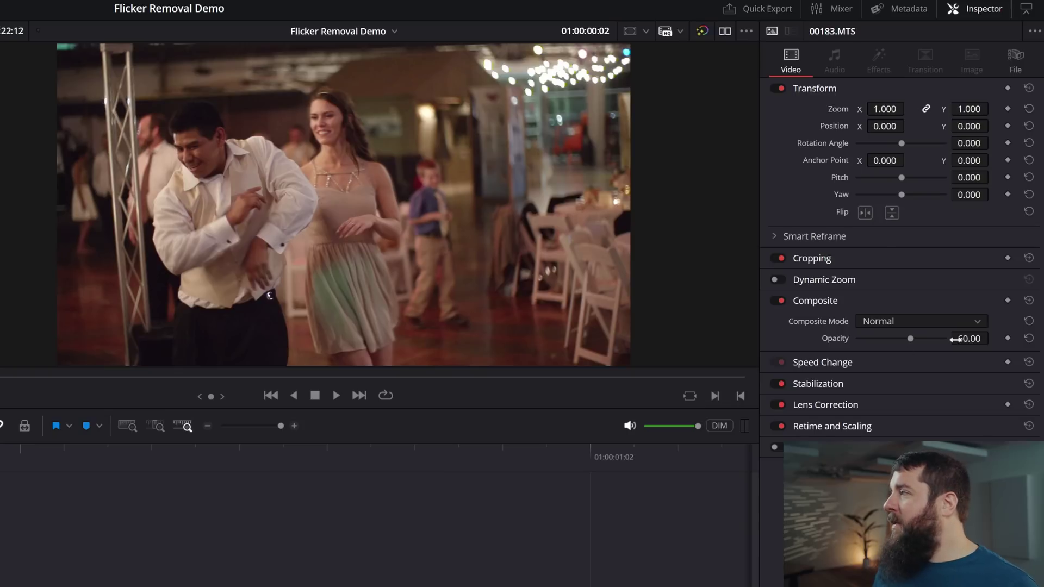
type("30")
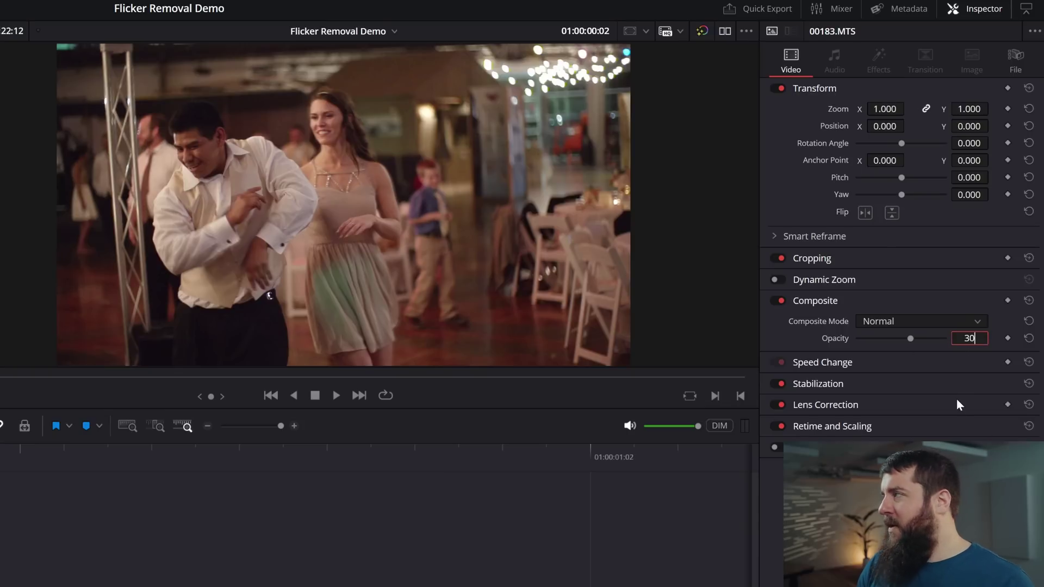
key("Return")
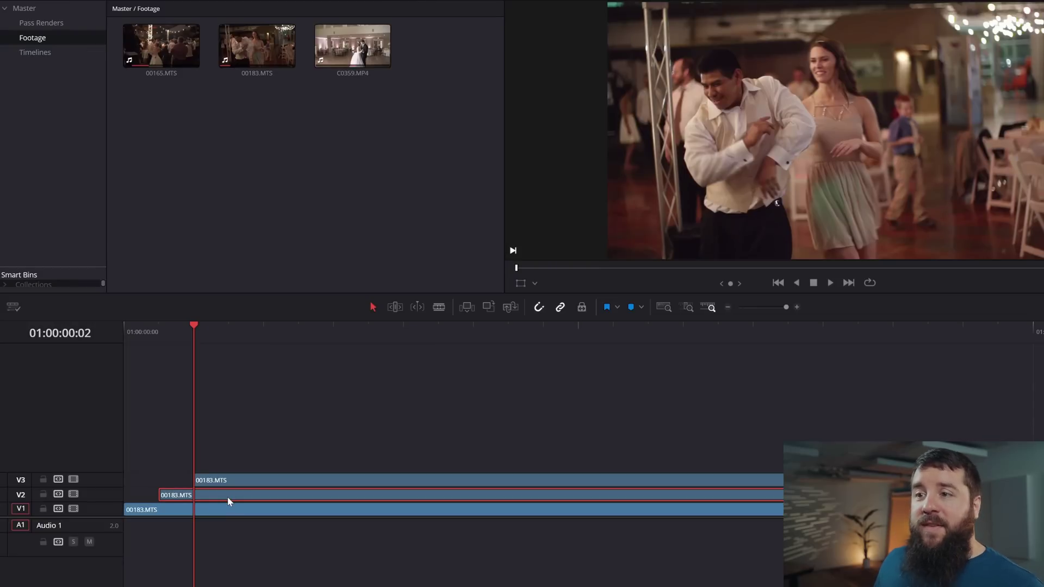
Step: Select the V3 copy, then park the playhead on 00165.MTS at 01:00:37:00
left_click(267, 481)
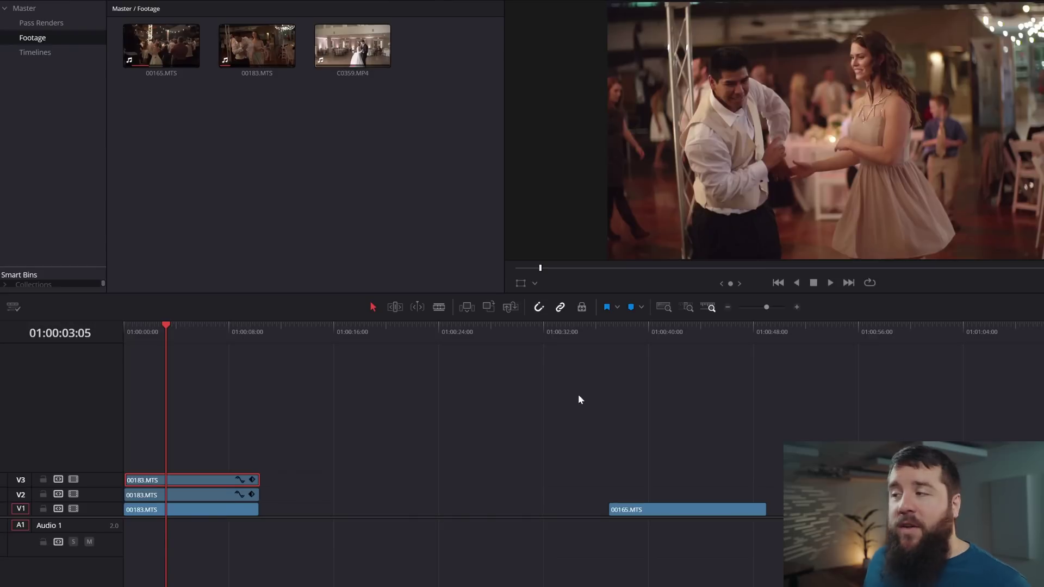
left_click(609, 332)
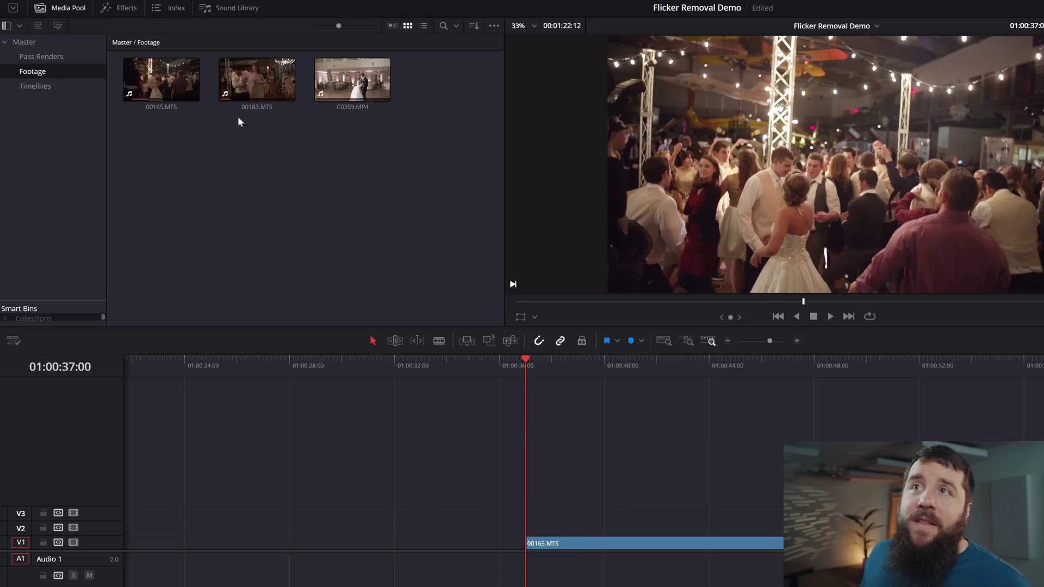
Step: Apply the Deflicker Open FX effect from the Effects Library to the 00165.MTS clip
left_click(124, 9)
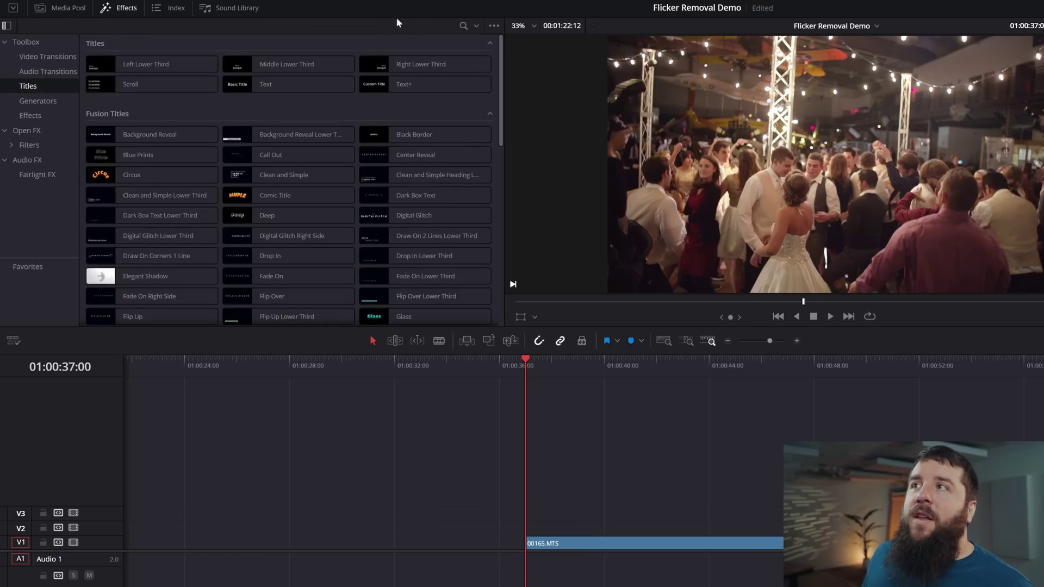
left_click(463, 27)
type("deflicker")
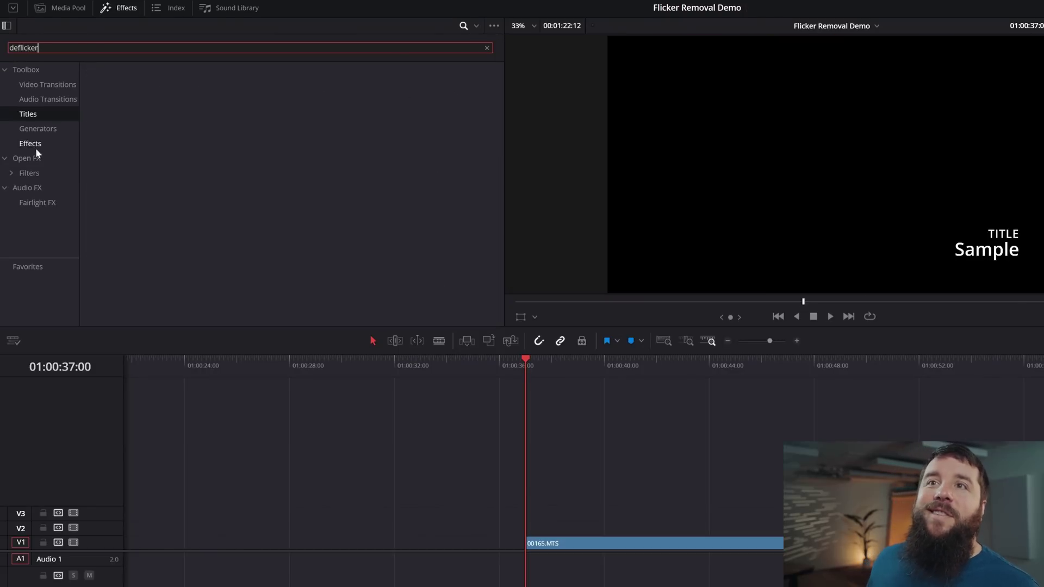
left_click(30, 155)
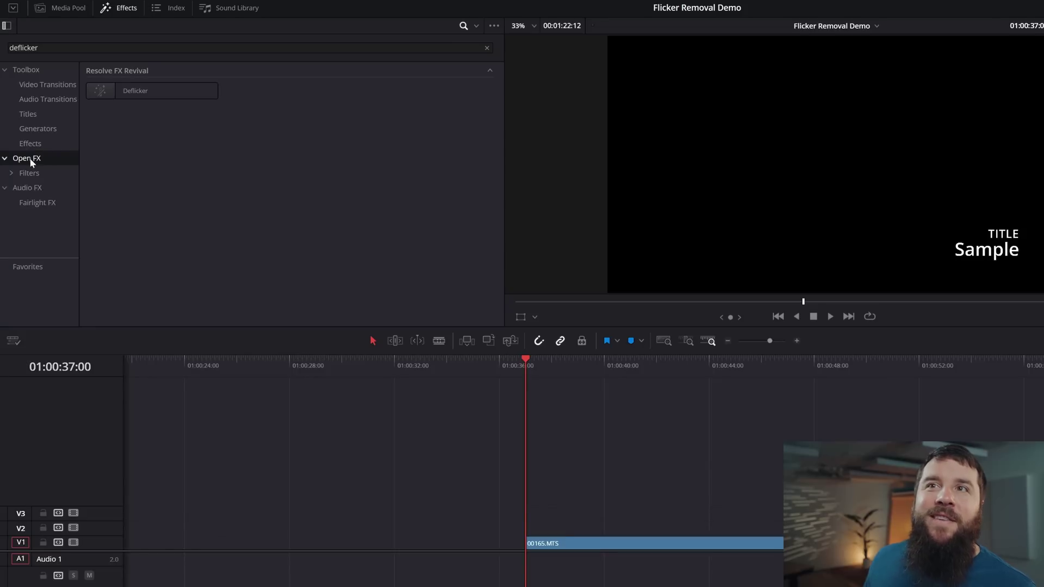
left_click_drag(122, 91, 593, 543)
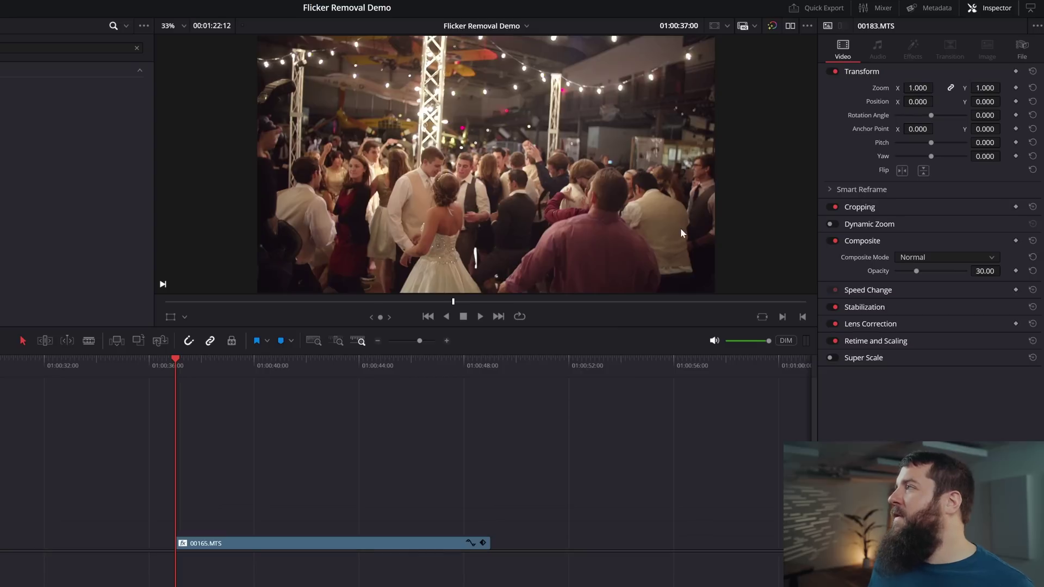
Step: Change the clip's Deflicker preset from Timelapse to Fluoro Light
left_click(304, 547)
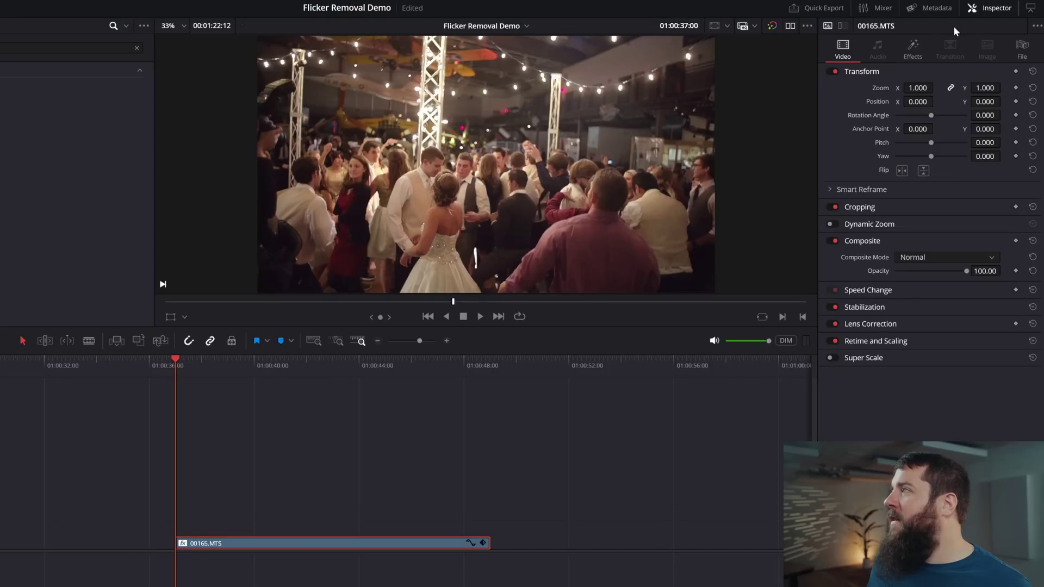
left_click(914, 56)
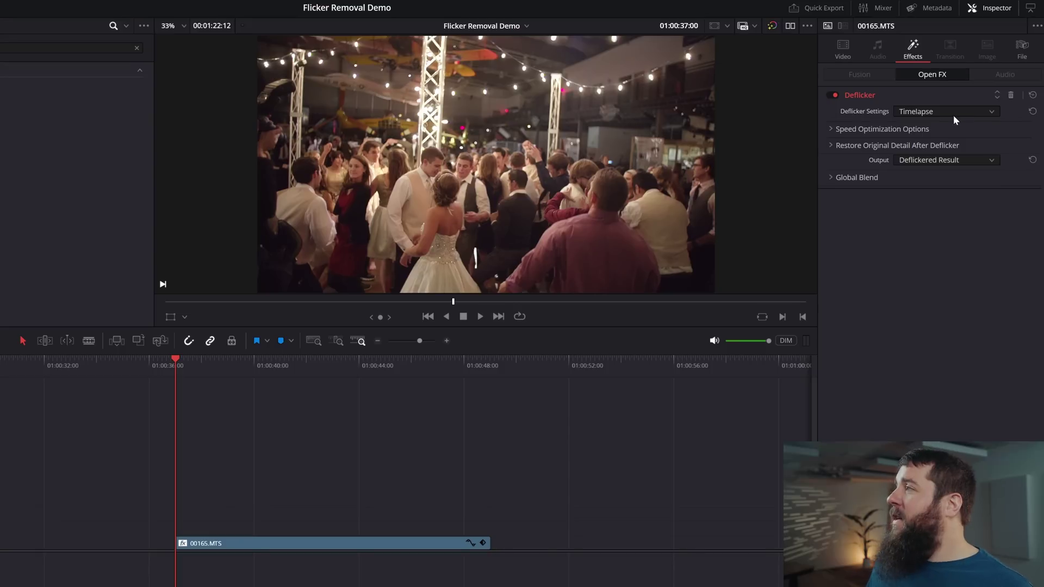
left_click(954, 116)
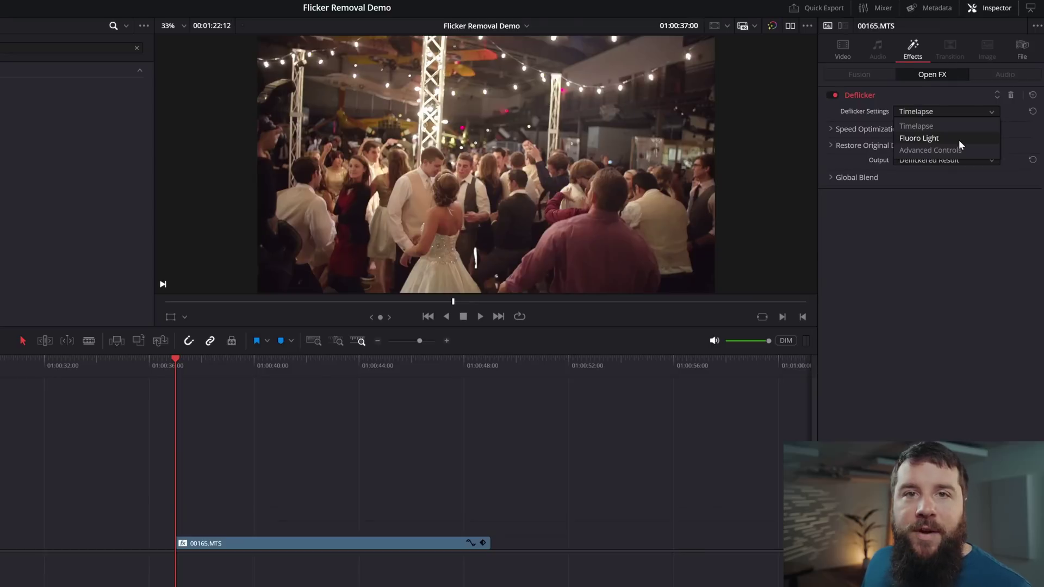
left_click(960, 141)
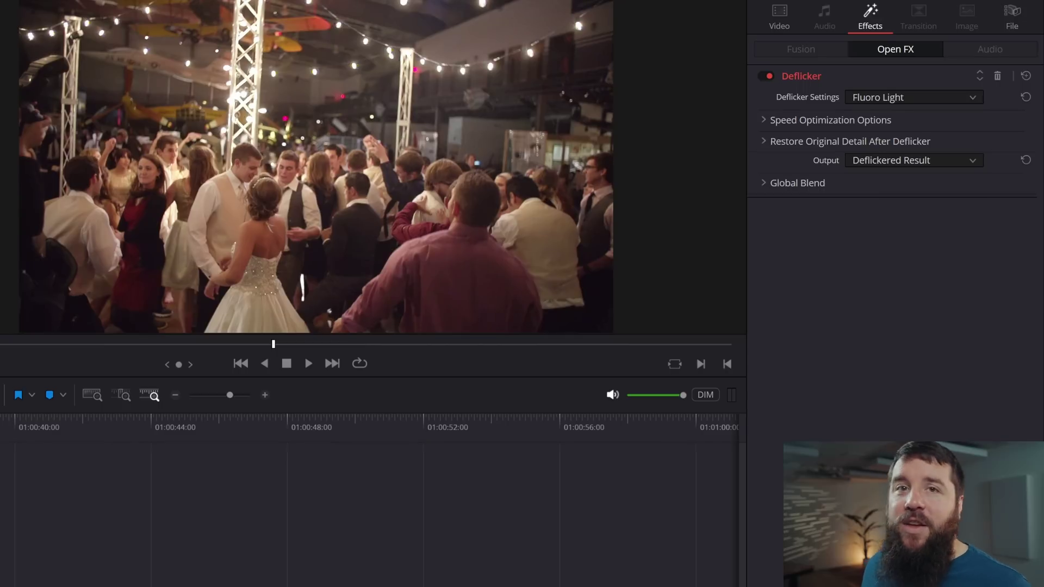
left_click(893, 97)
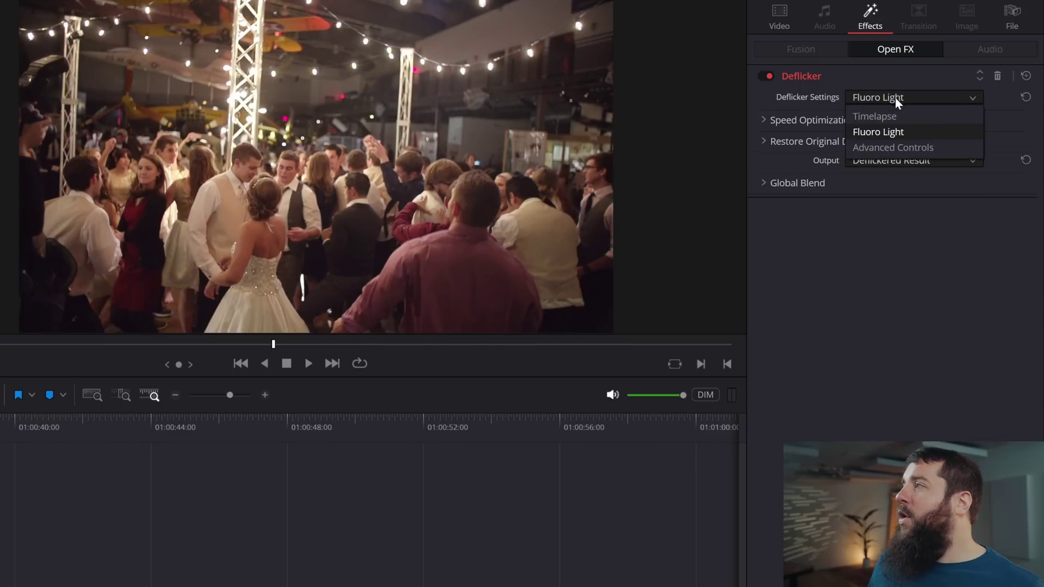
Step: Choose Advanced Controls and expand Speed Optimization Options and Restore Original Detail After Deflicker
left_click(917, 148)
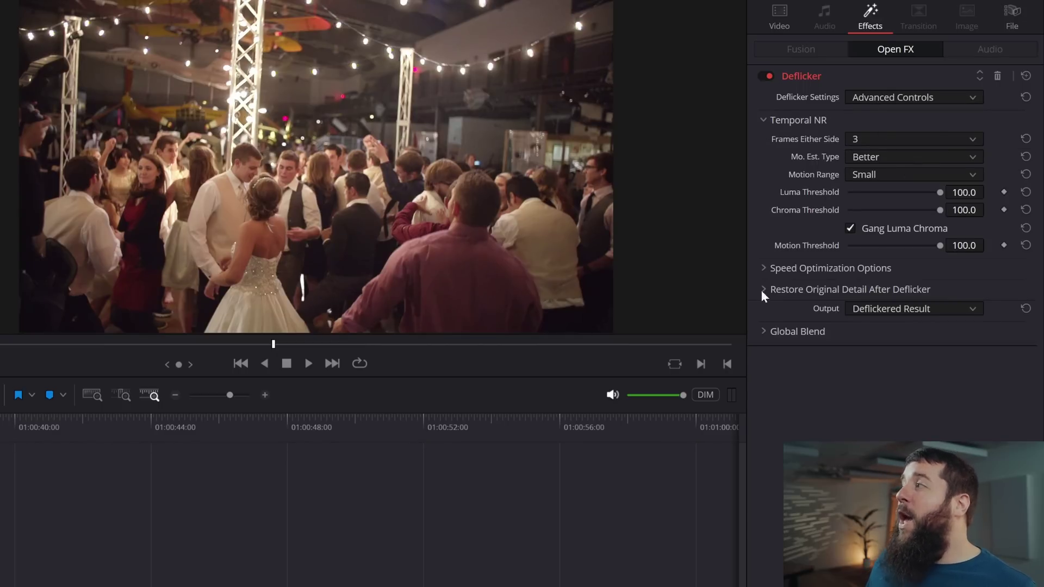
left_click(792, 267)
left_click(773, 329)
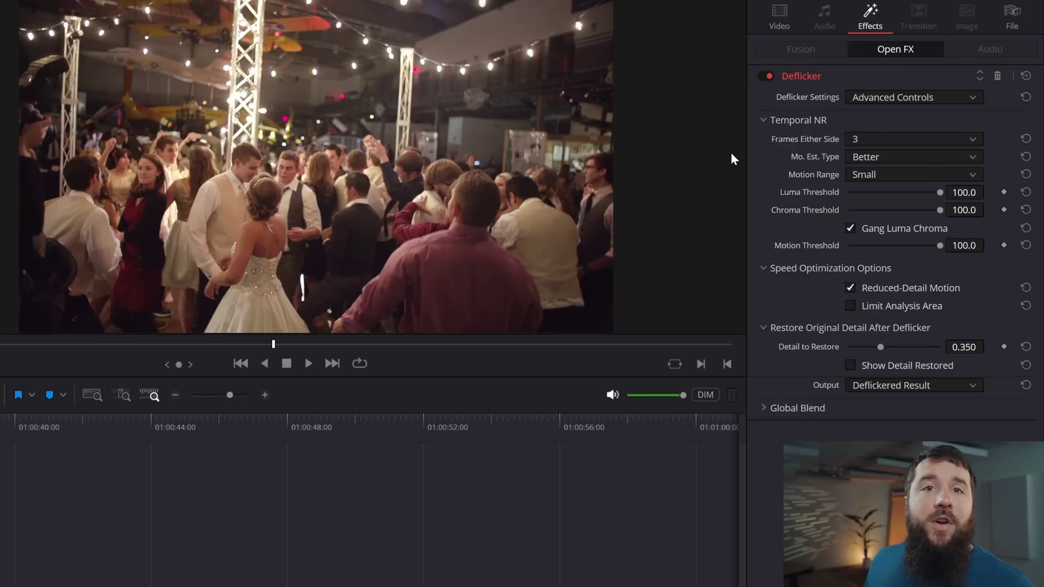
left_click(969, 137)
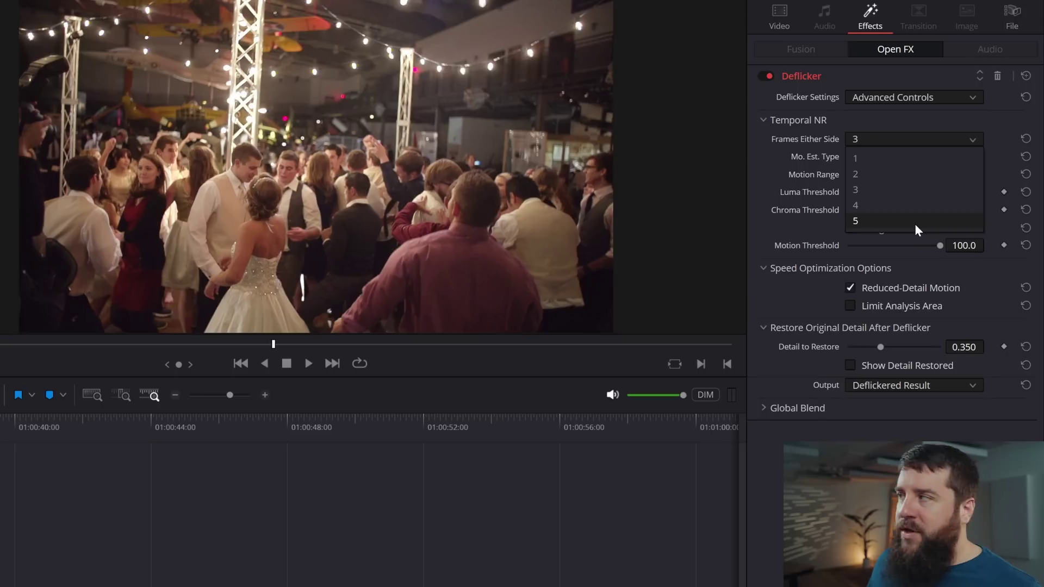
left_click(872, 139)
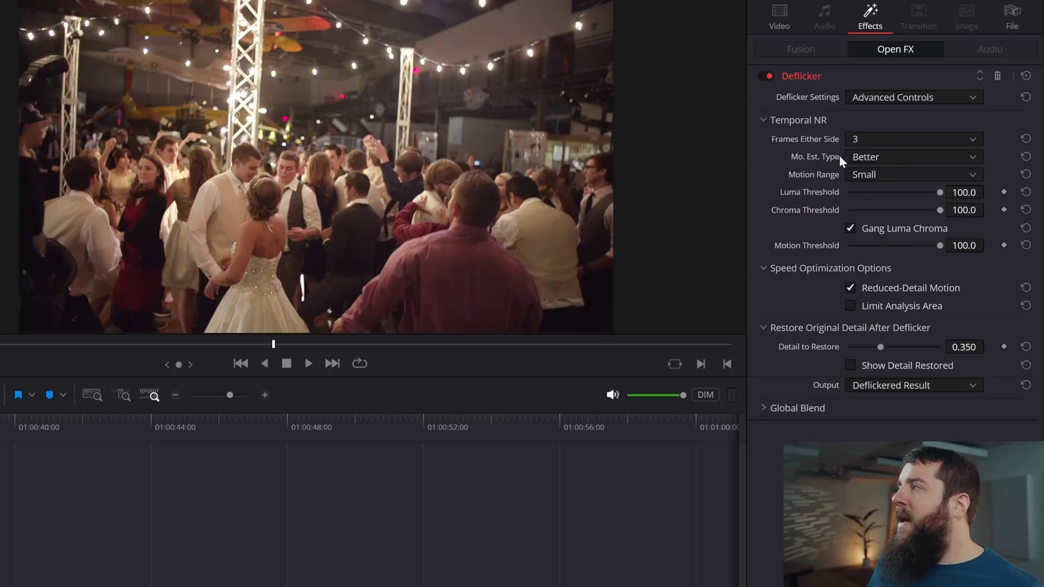
left_click(886, 154)
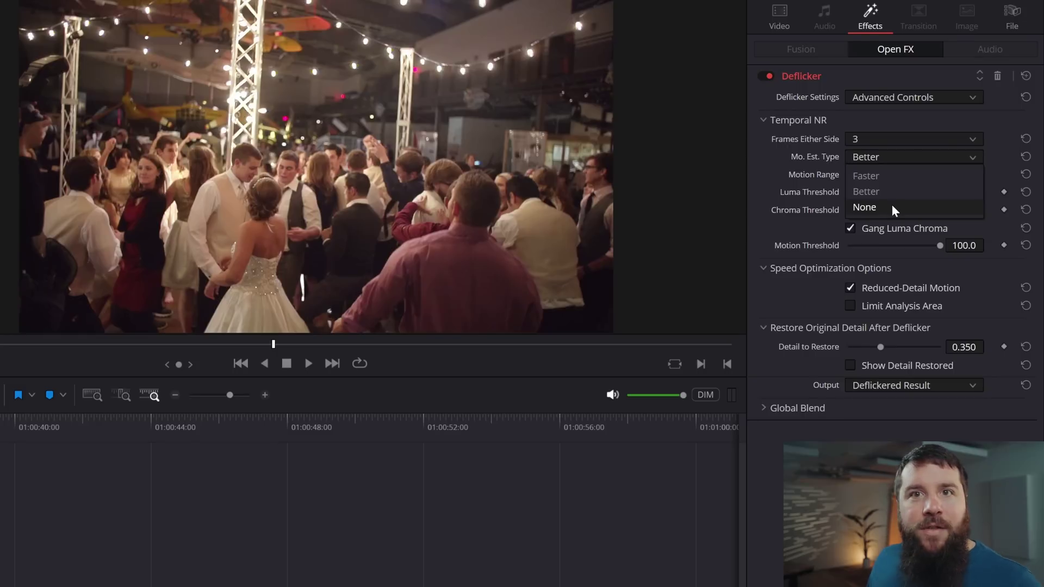
left_click(867, 152)
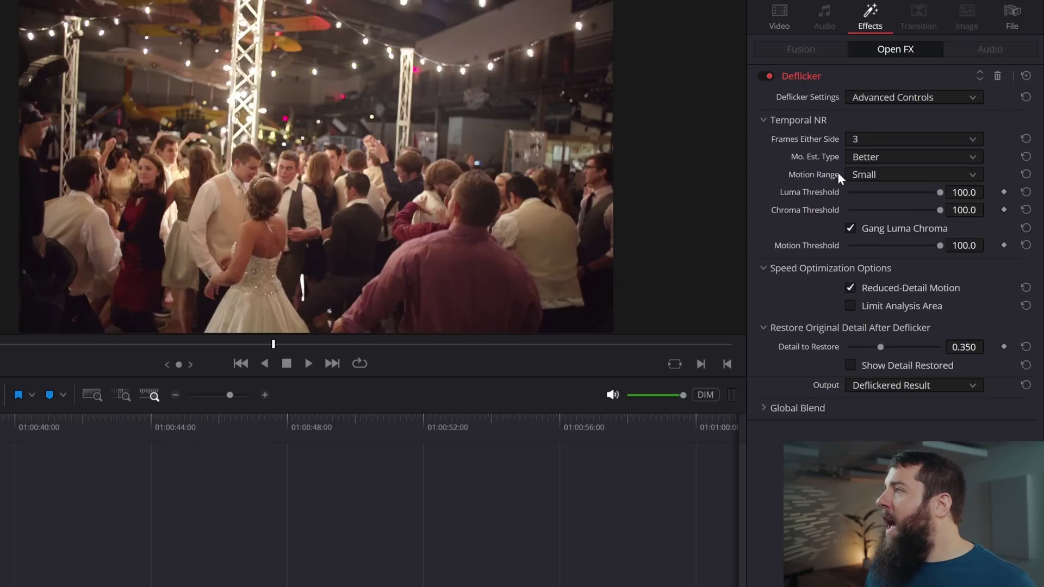
left_click(907, 176)
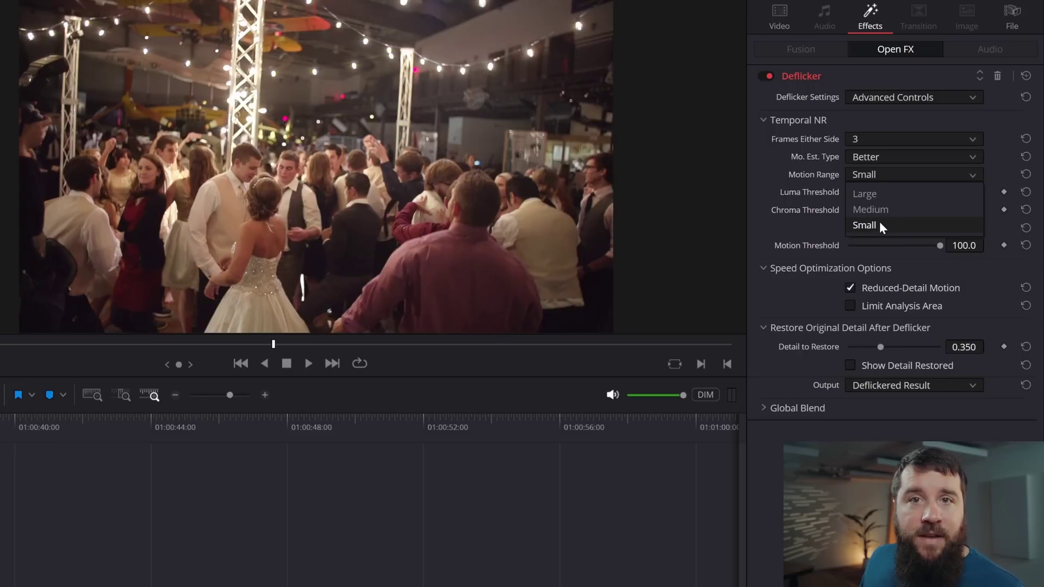
left_click(886, 182)
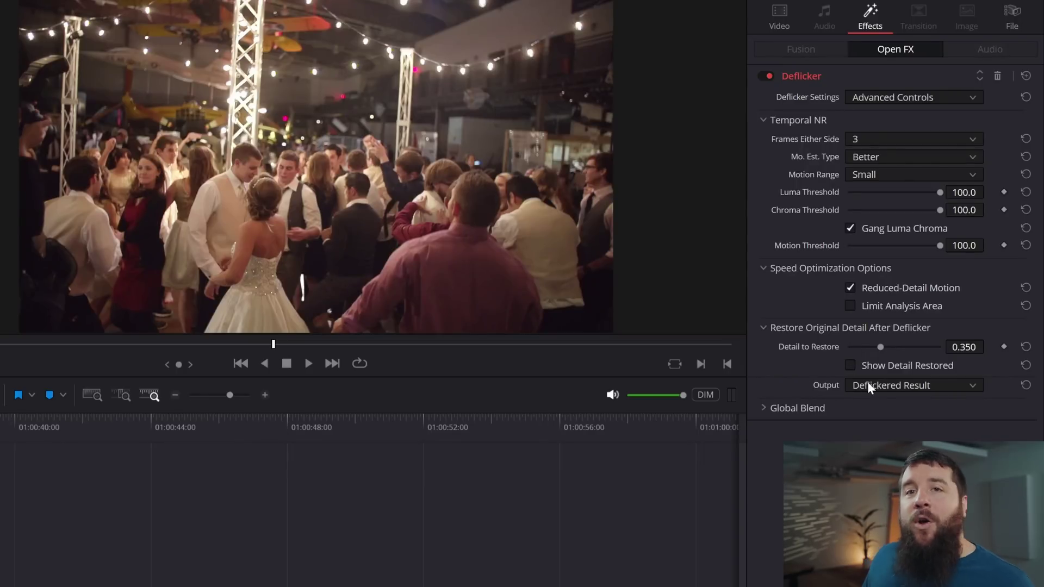
Step: Set the Deflicker output to Detected Flicker and play through the clip
left_click(885, 385)
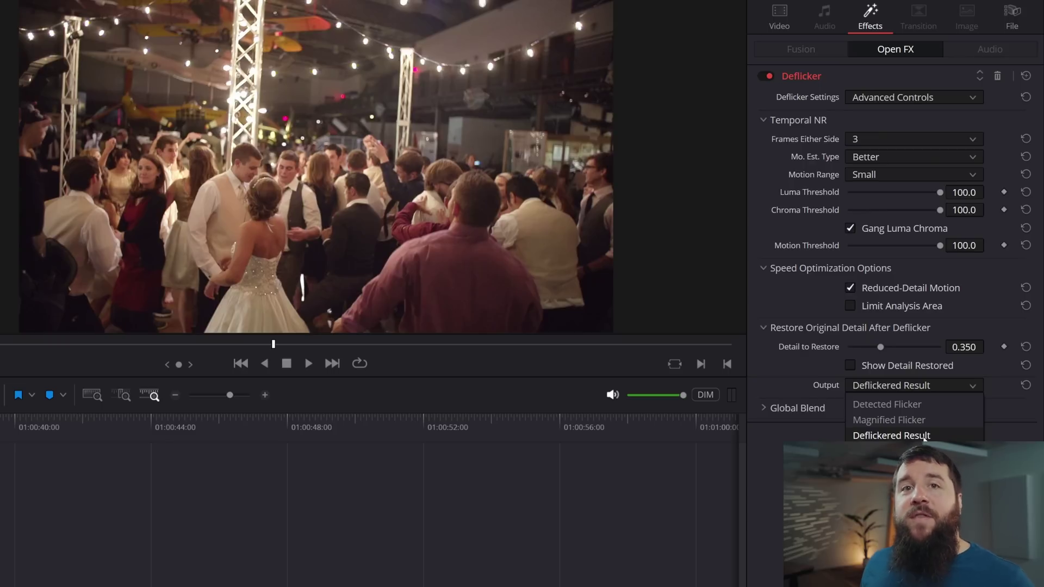
left_click(942, 404)
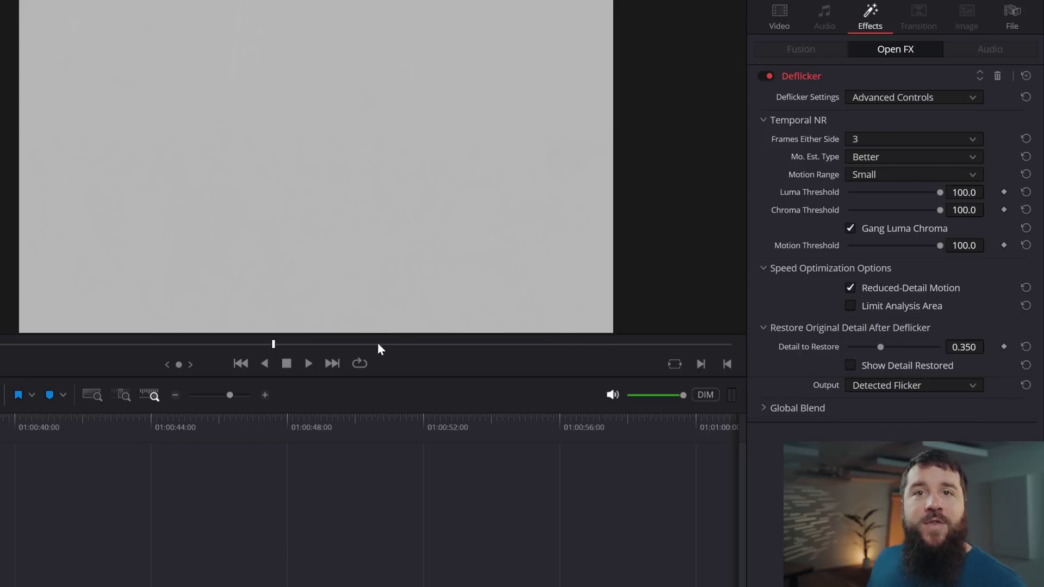
key("space")
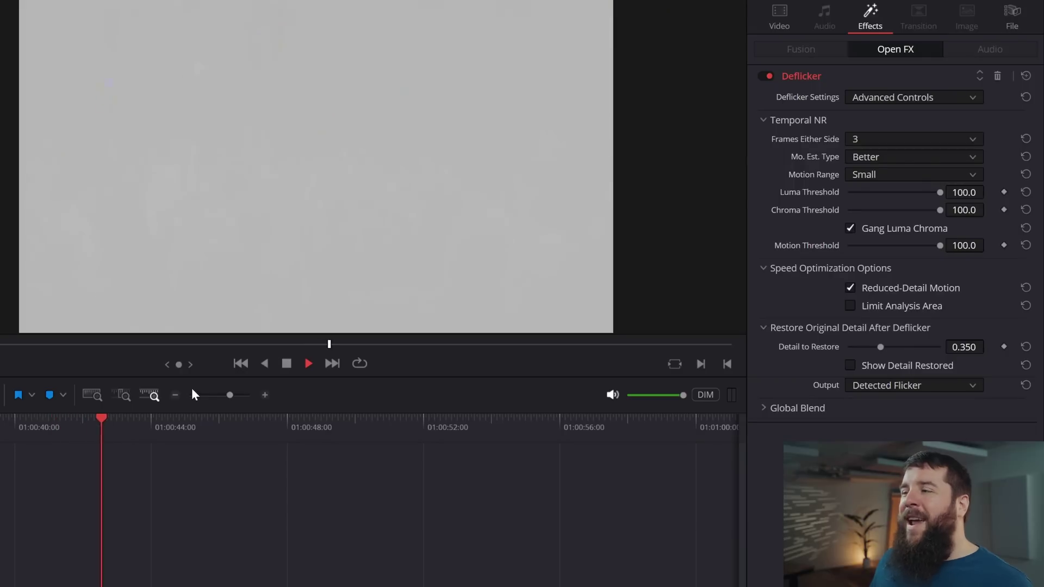
key("space")
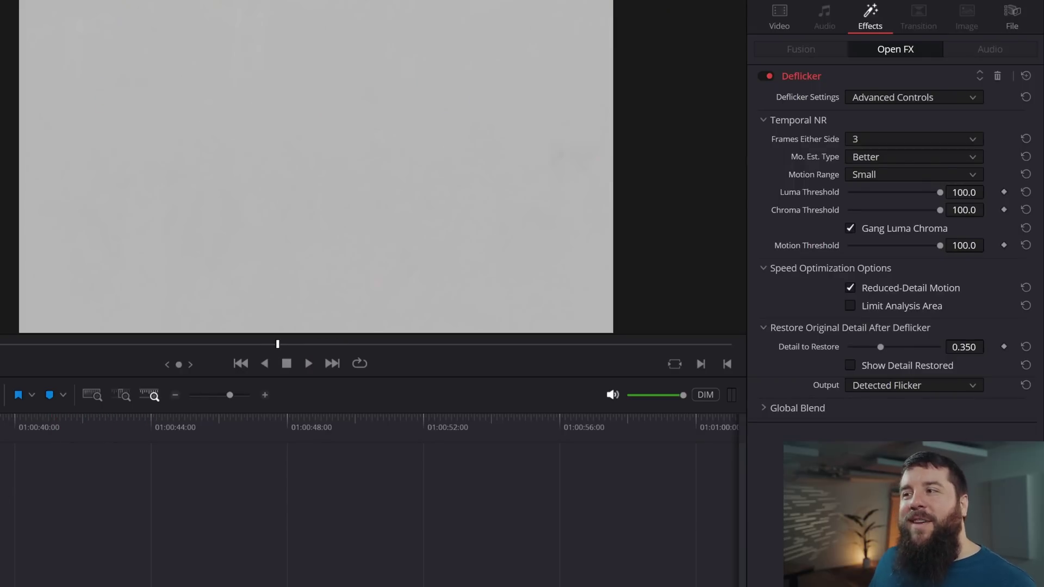
Step: Play the clip with Magnified Flicker output, then bring up the Flicker Free demo downloads page
left_click(886, 388)
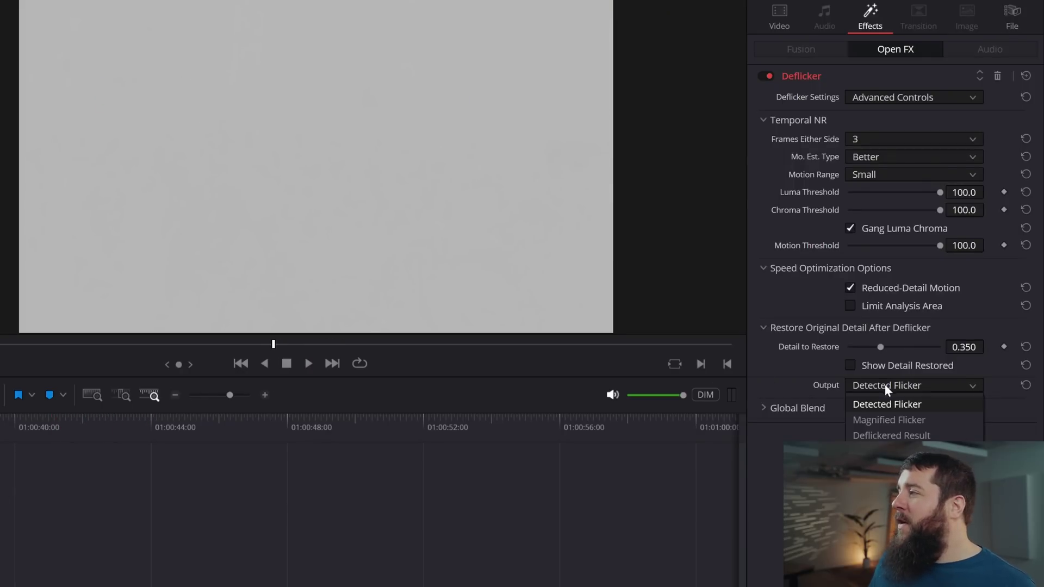
left_click(896, 420)
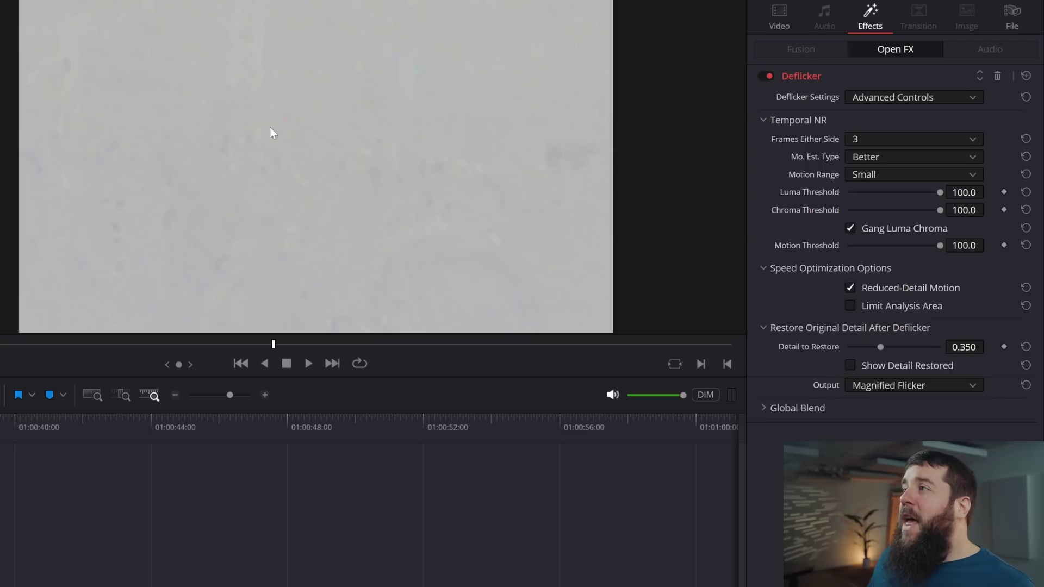
key("space")
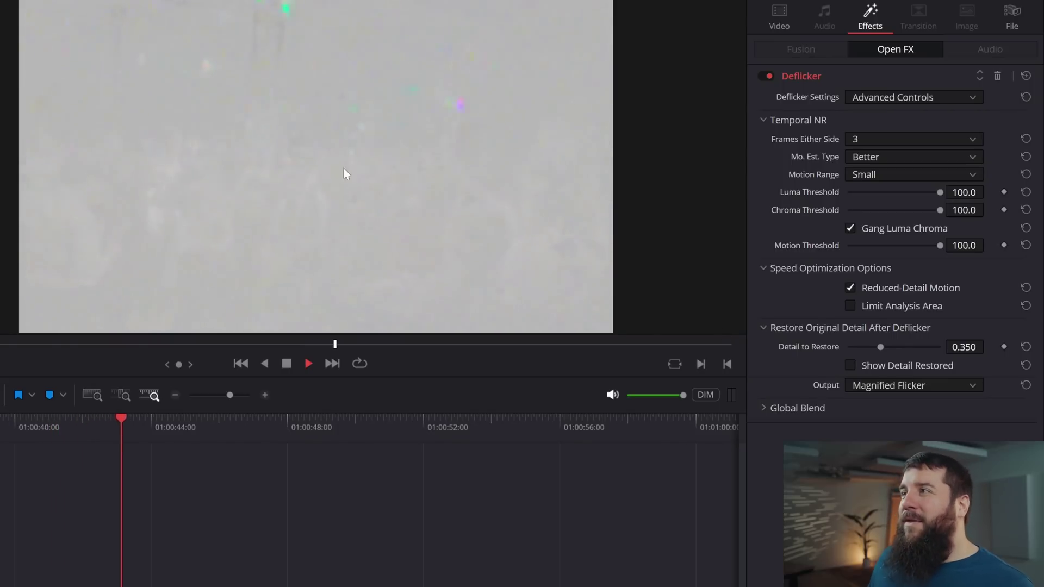
key("space")
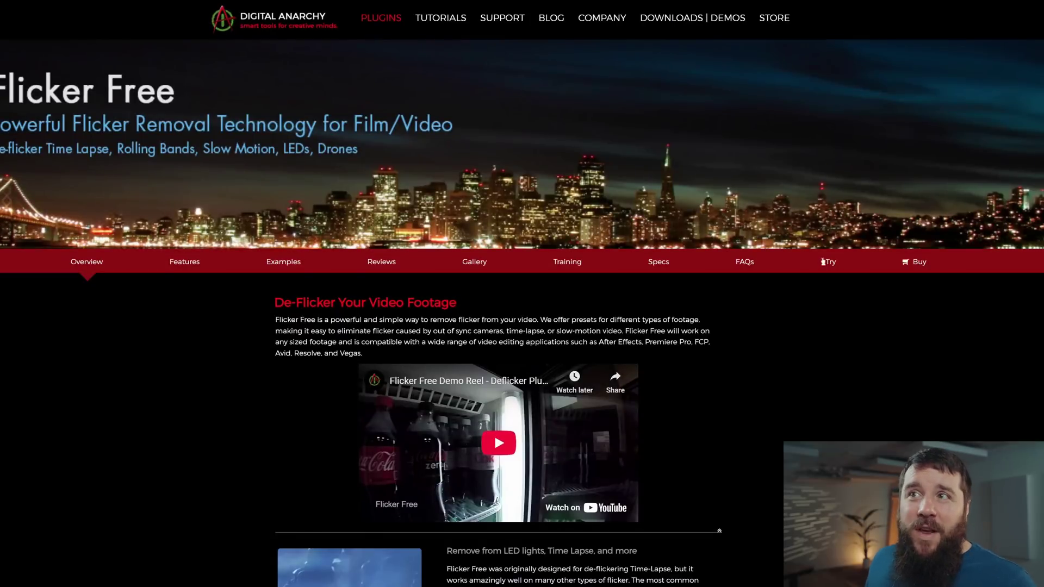
left_click(826, 261)
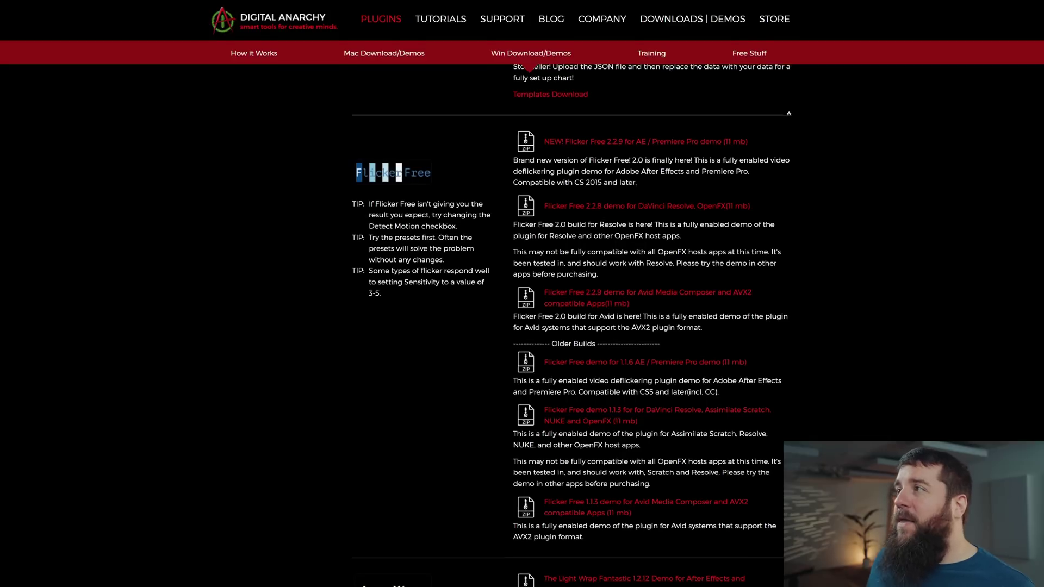
Step: Switch the Digital Anarchy downloads page to the Mac demos list
left_click(396, 54)
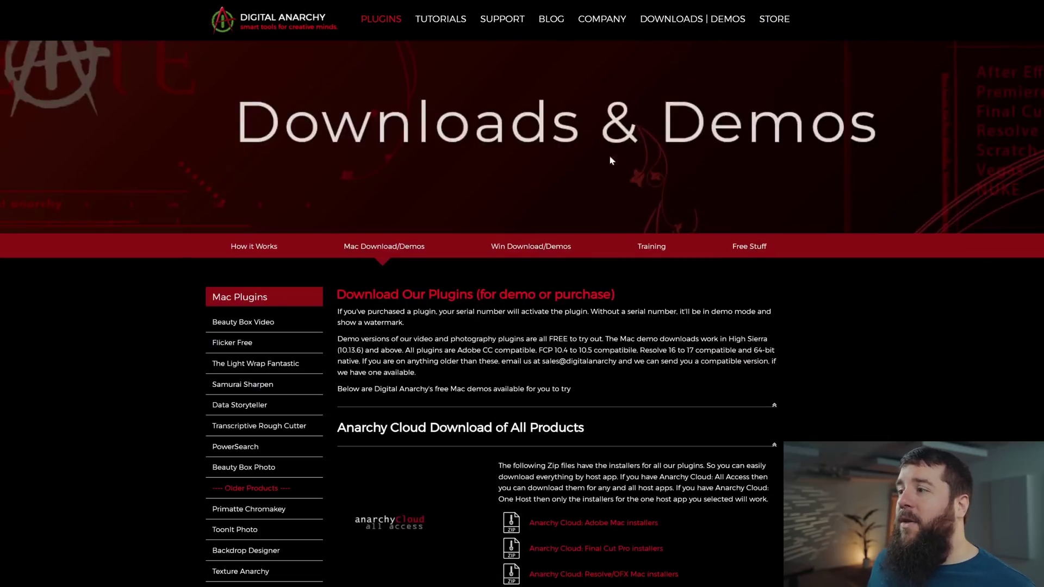
scroll(706, 232, "down", 10)
scroll(397, 343, "down", 5)
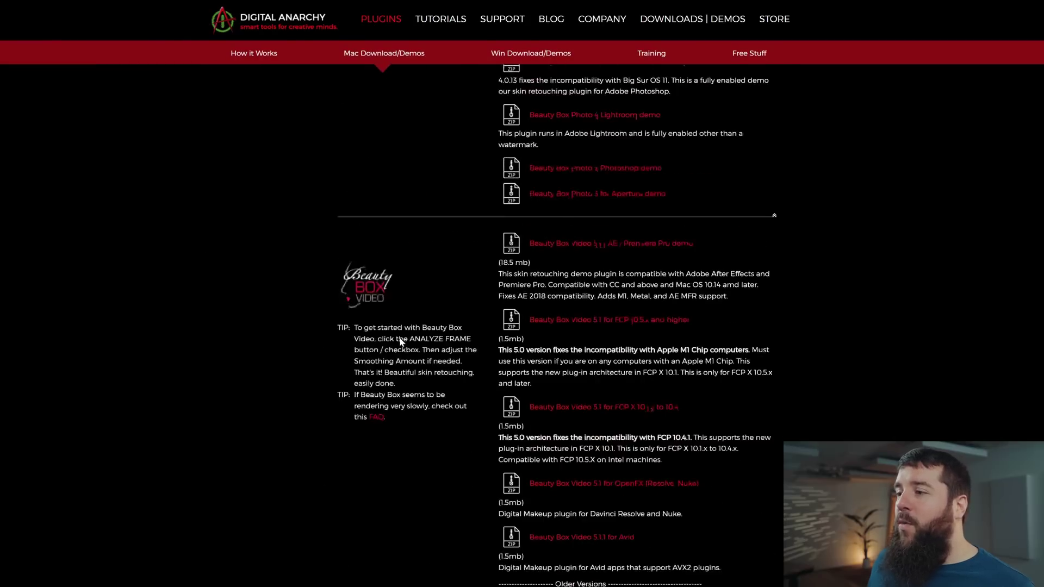
scroll(400, 338, "down", 5)
scroll(398, 337, "down", 5)
scroll(399, 337, "down", 5)
scroll(399, 336, "down", 2)
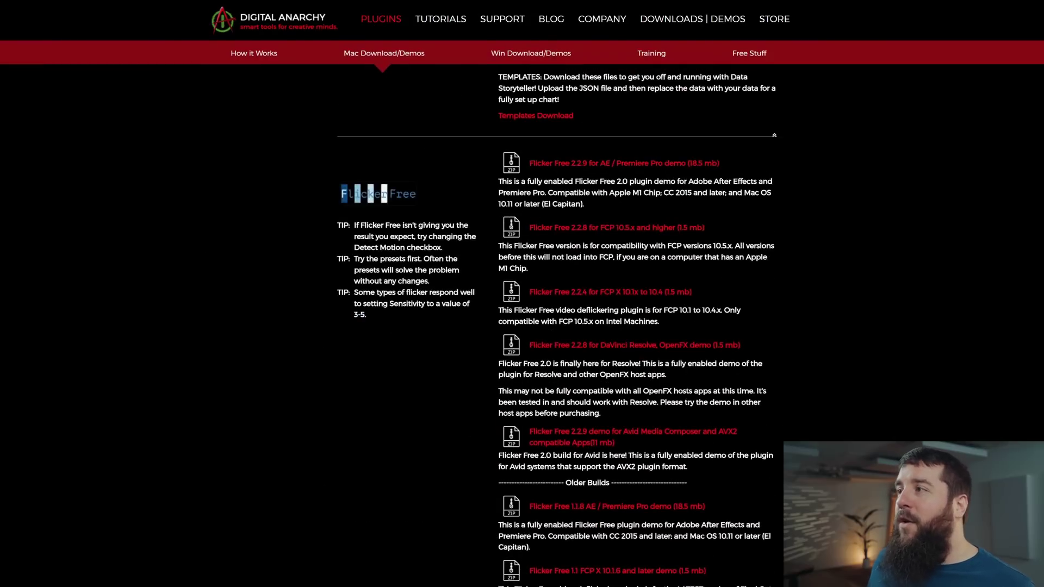
scroll(399, 336, "down", 1)
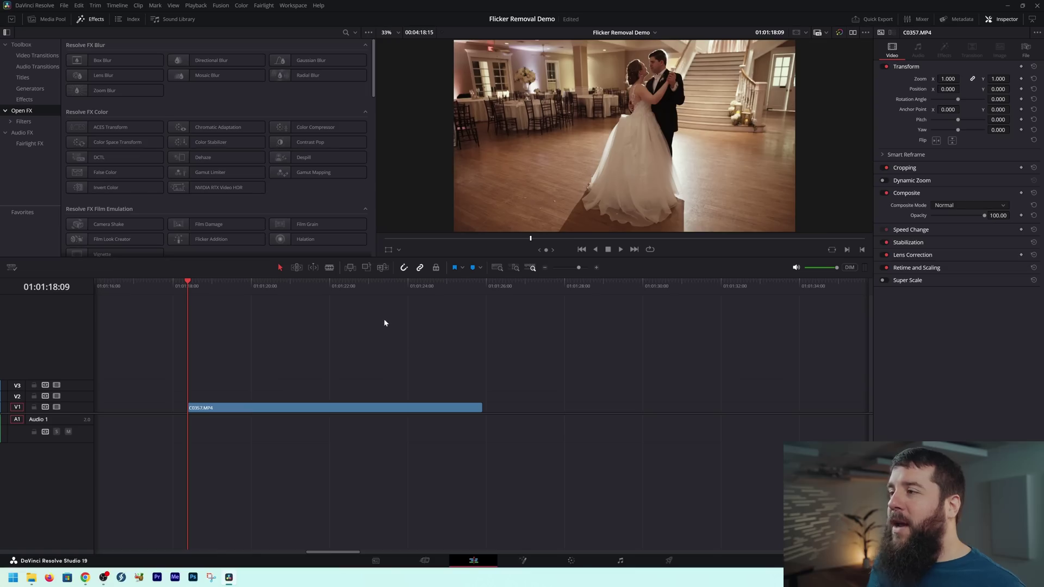
Step: Start a search of the Edit page's effects library for 'flick'
left_click(344, 34)
type("flicker")
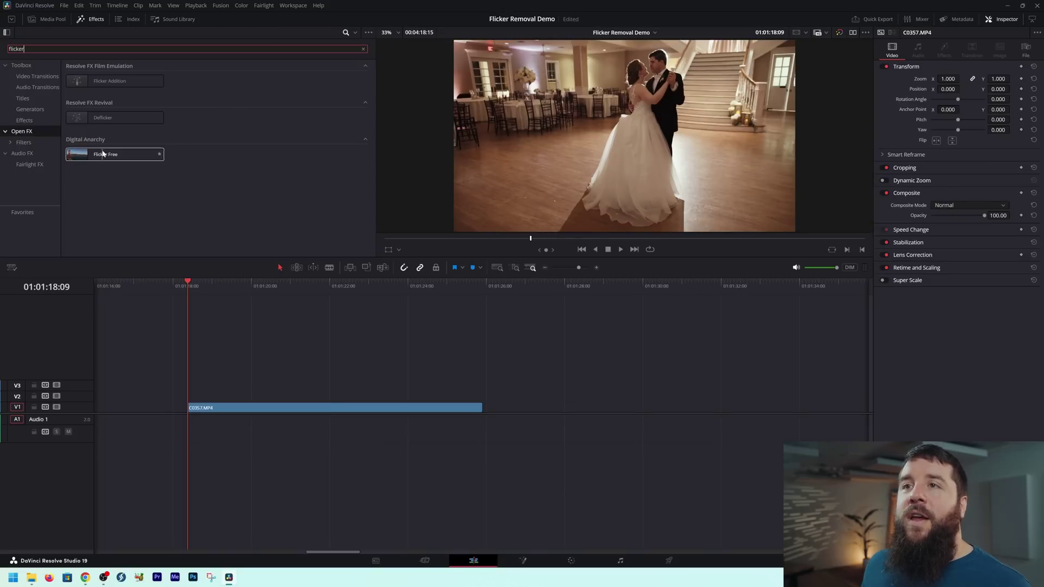
Step: Apply Digital Anarchy's Flicker Free from the effects library to clip C0357.MP4
left_click_drag(104, 154, 260, 410)
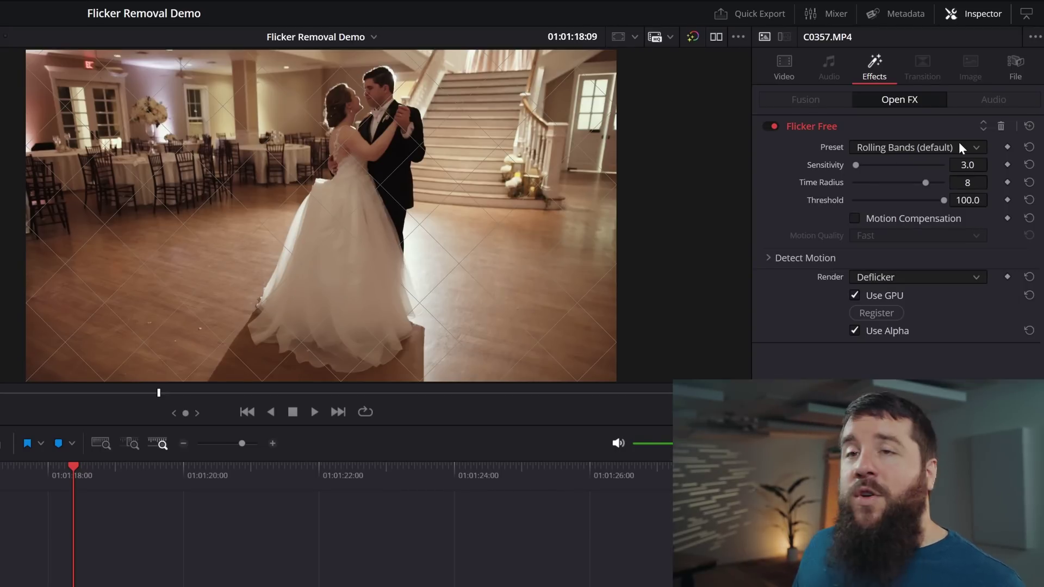
Step: Switch Flicker Free to the Slow Motion preset and enable Motion Compensation
left_click(975, 146)
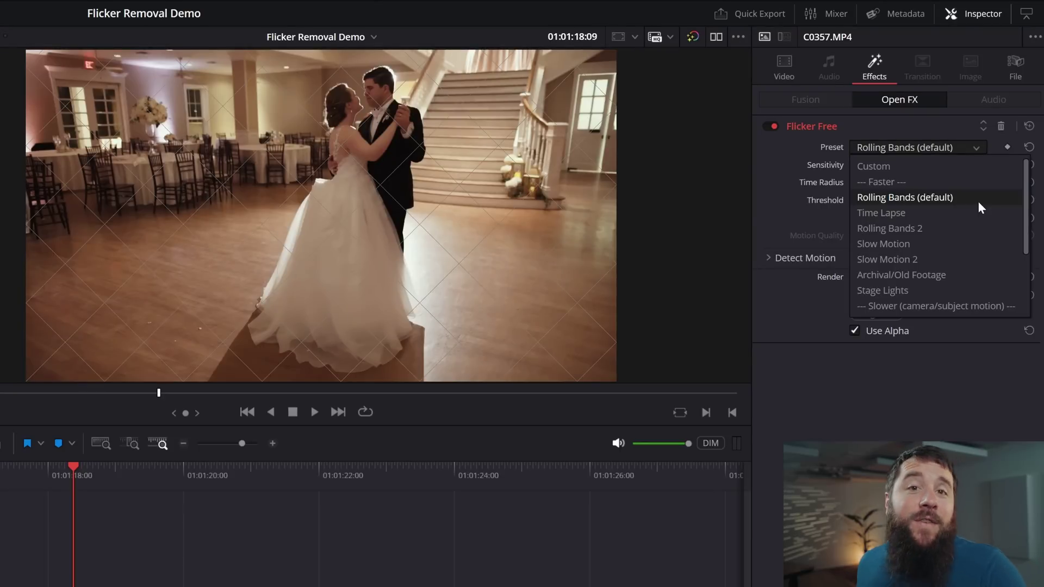
left_click(962, 242)
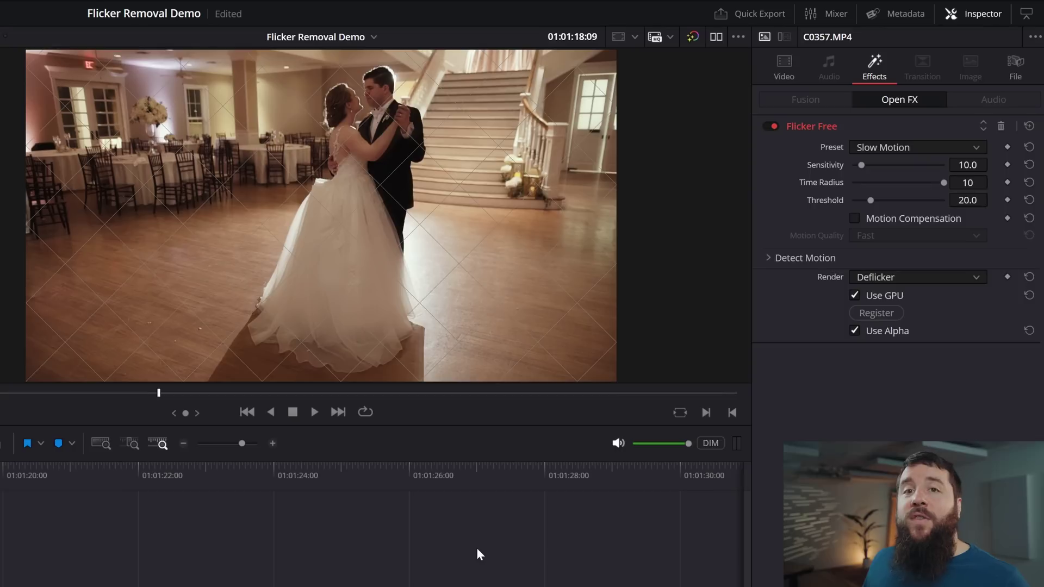
left_click(854, 218)
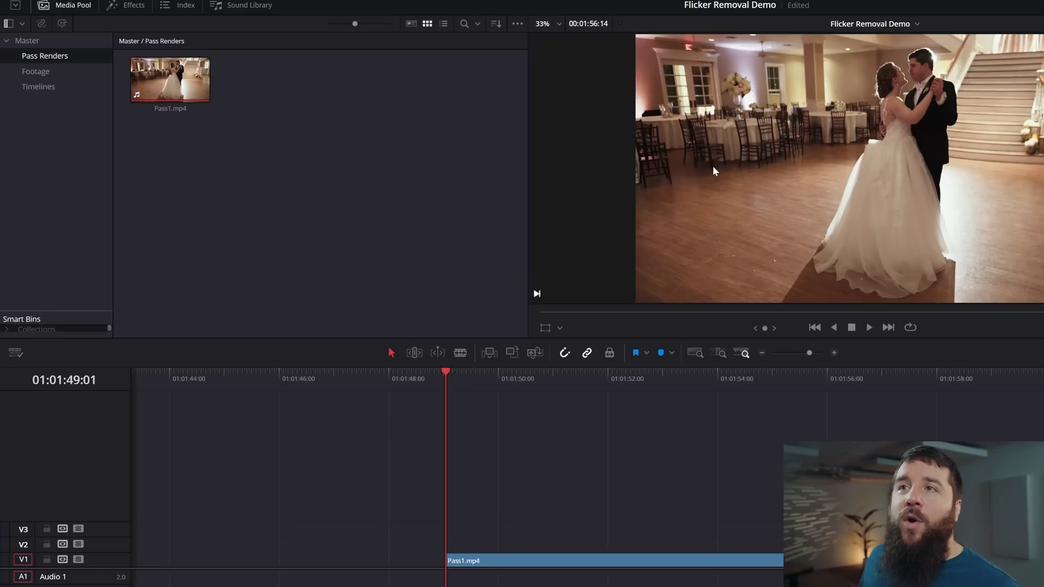
Step: Set Pass1's Flicker Free to Slow Motion, raise its Threshold, then disable the effect
left_click(131, 6)
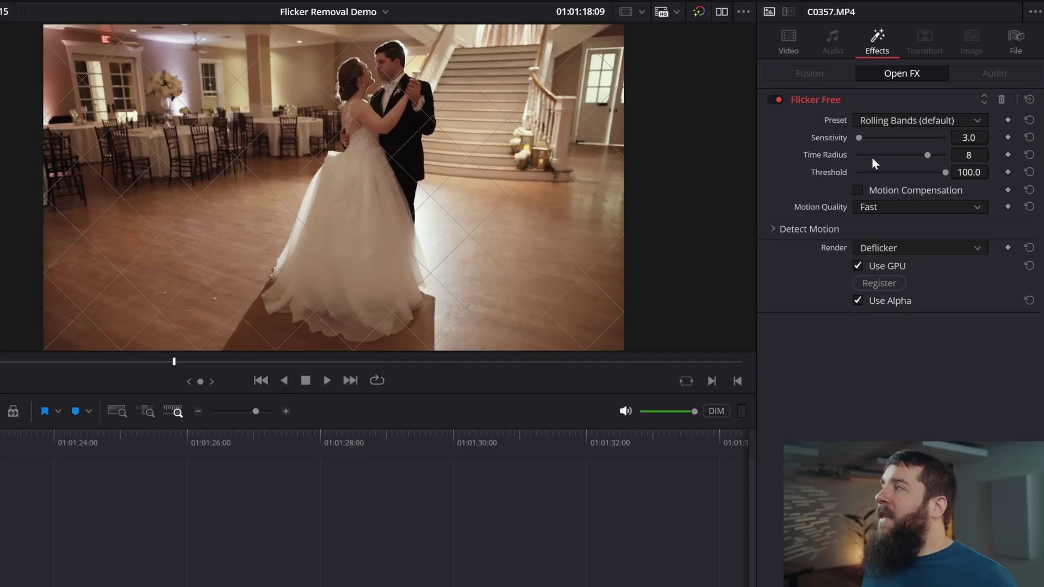
left_click(974, 120)
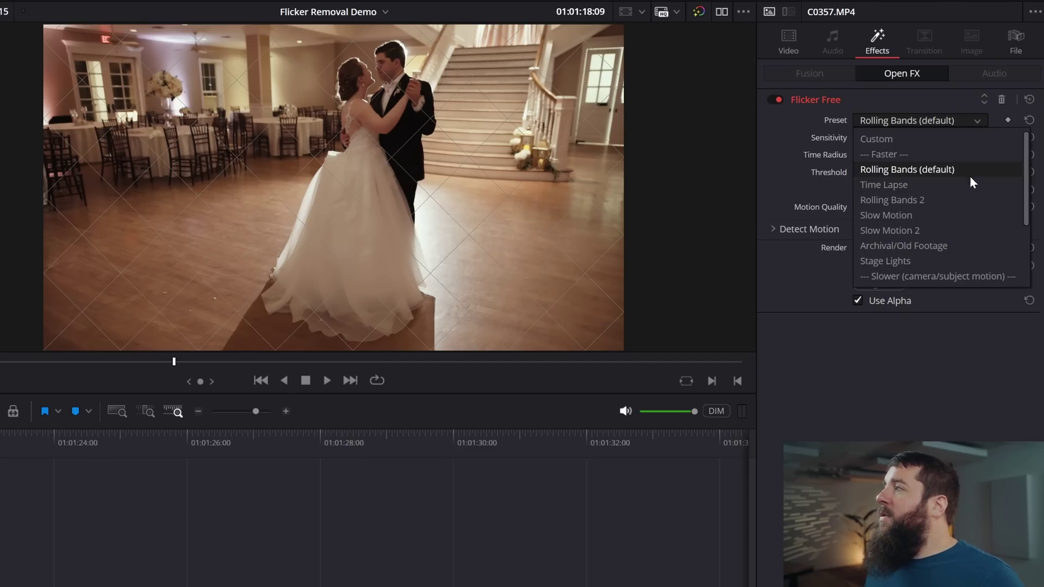
left_click(960, 217)
left_click_drag(873, 173, 926, 174)
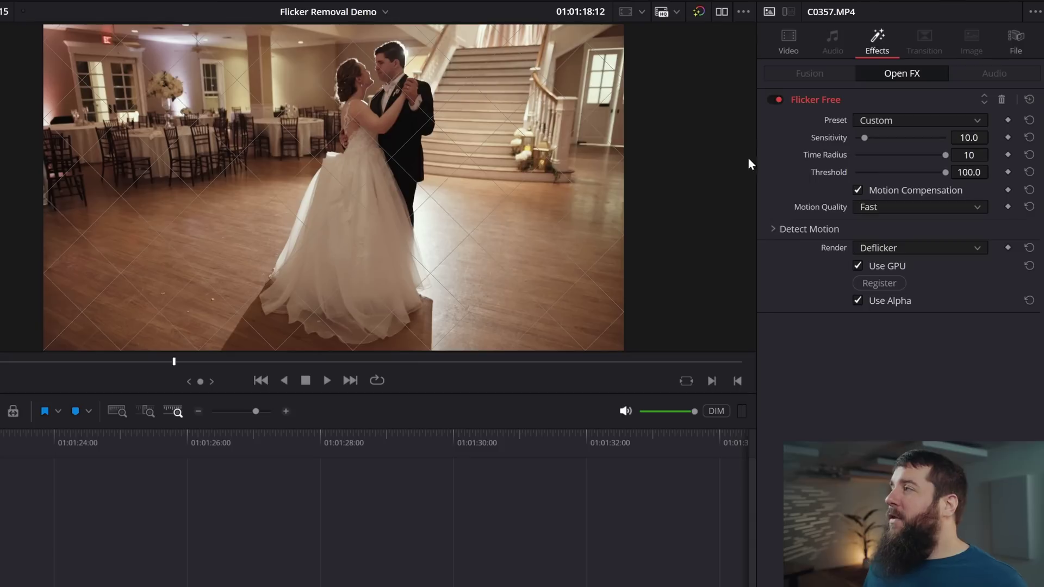
left_click(777, 100)
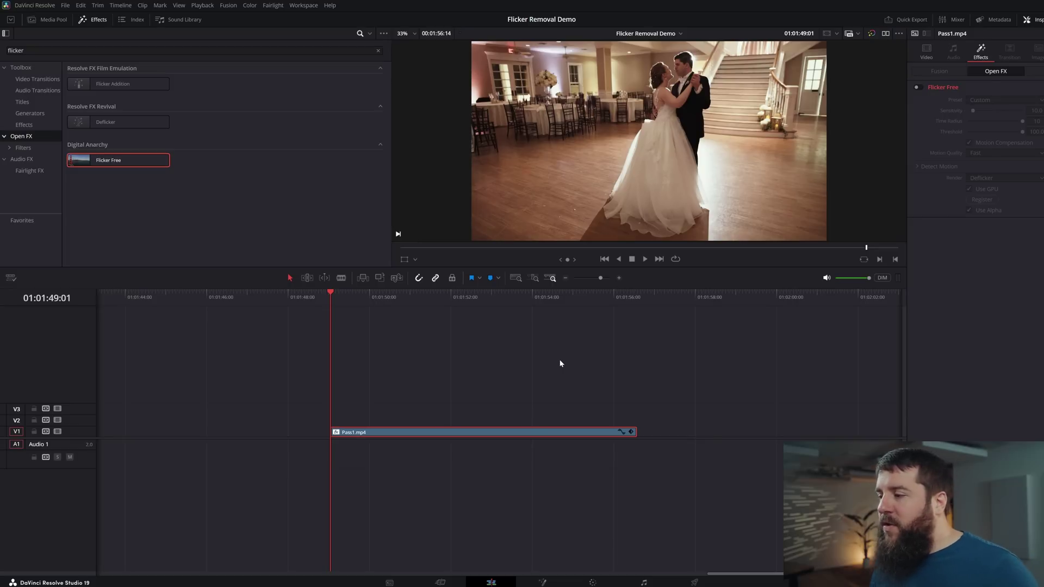
Step: On the Color page, outline the couple with a nine-point polygon window and raise Soft 1
key("shift+6")
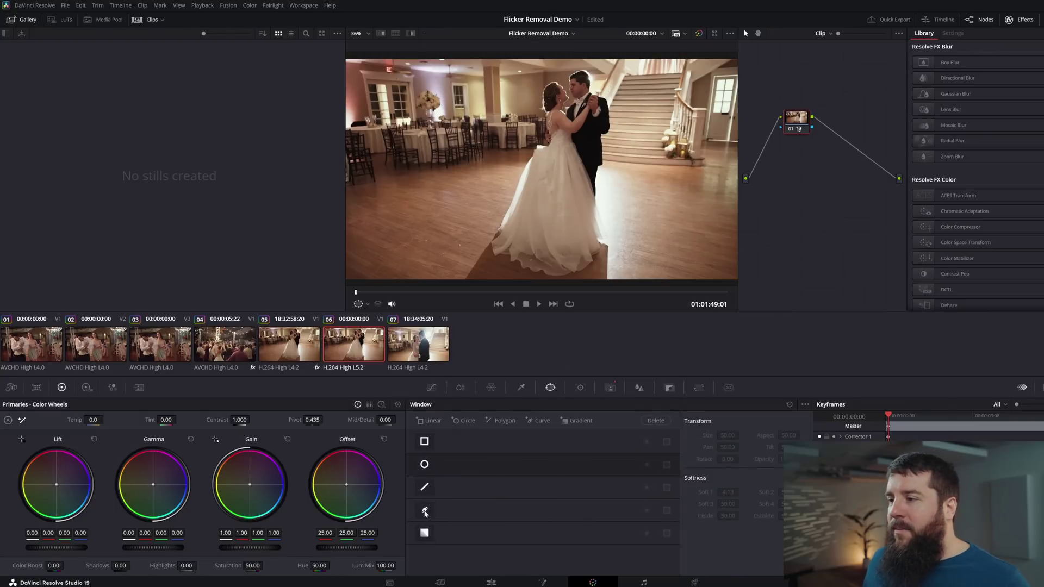
left_click(424, 513)
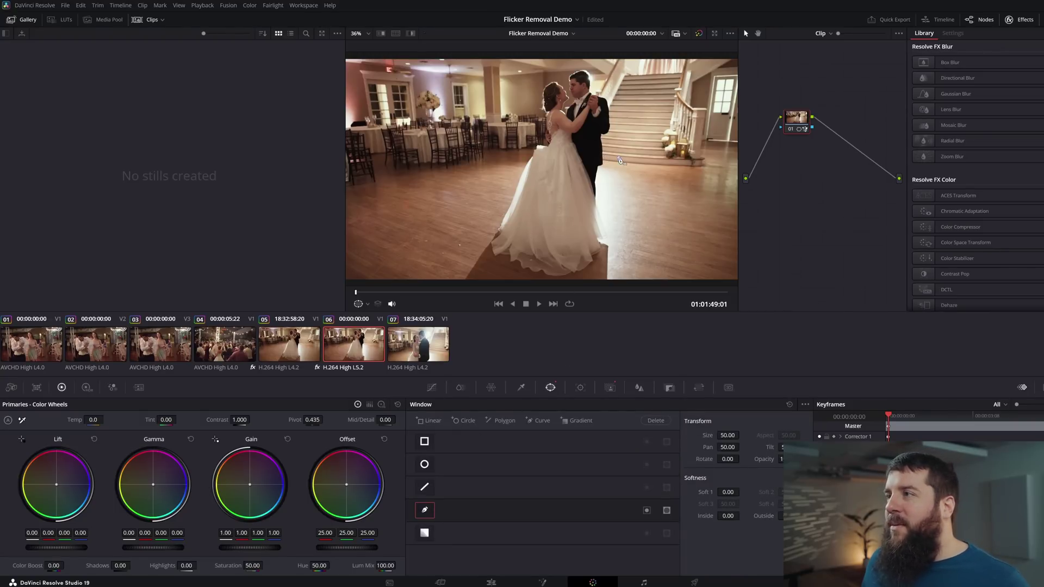
left_click(621, 158)
left_click(614, 243)
left_click(588, 274)
left_click(515, 275)
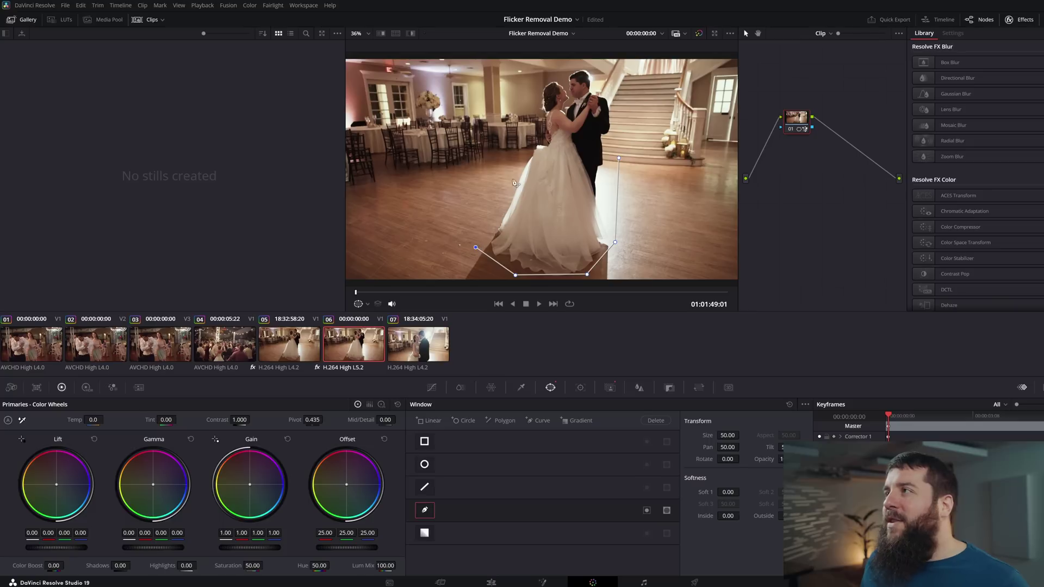
left_click(519, 151)
left_click(533, 110)
left_click(535, 73)
left_click(580, 64)
left_click(617, 81)
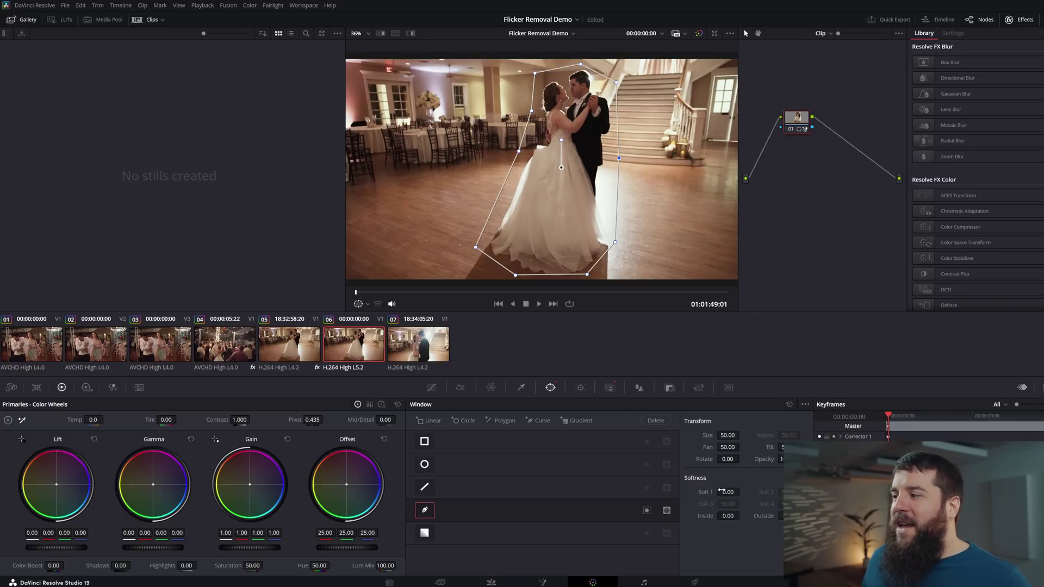
left_click_drag(728, 492, 742, 492)
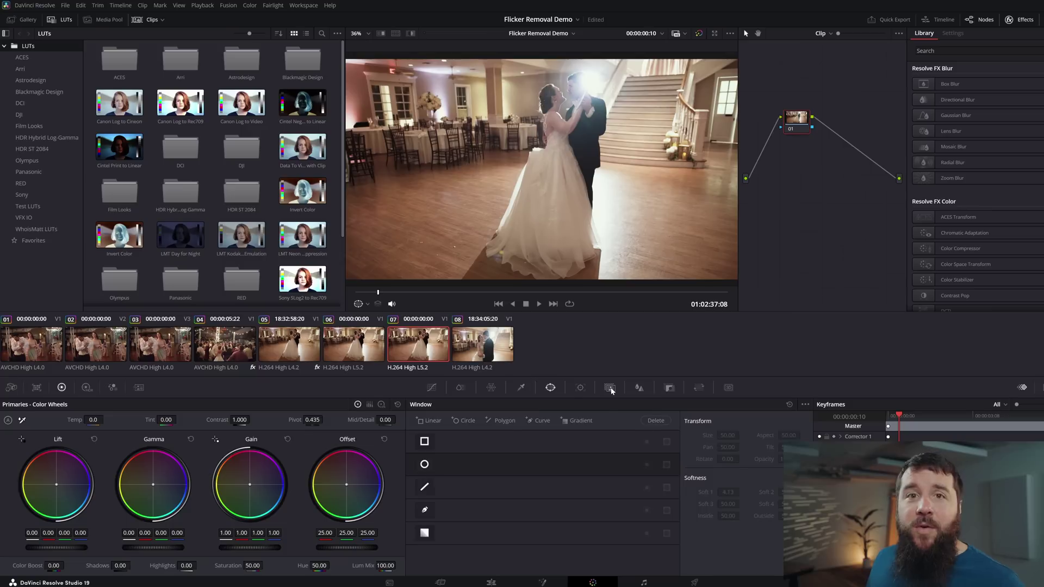
Step: Paint Magic Mask strokes on the groom and bride, show the overlay, and invert the mask
left_click(610, 388)
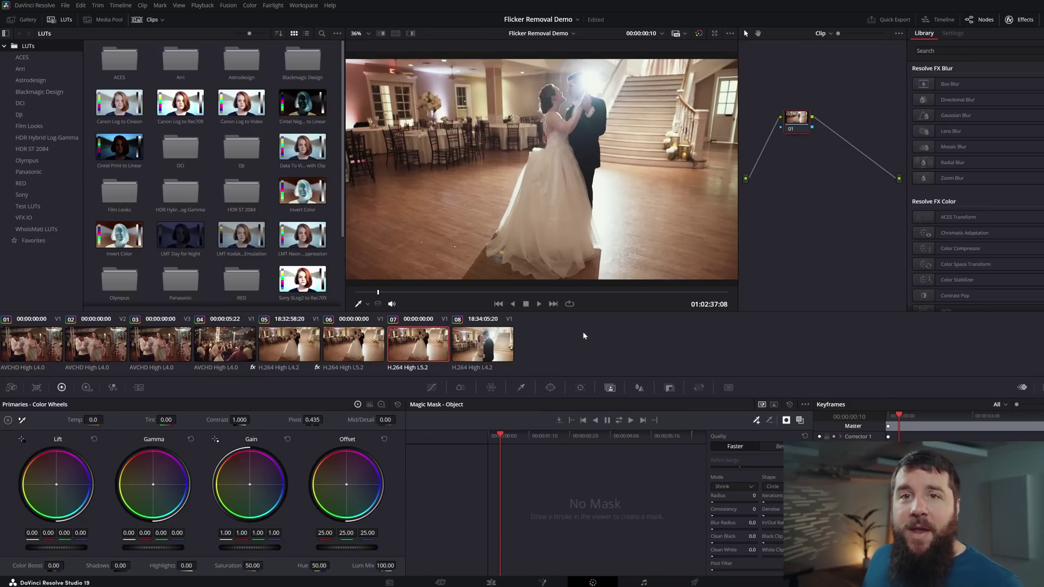
left_click_drag(576, 84, 584, 86)
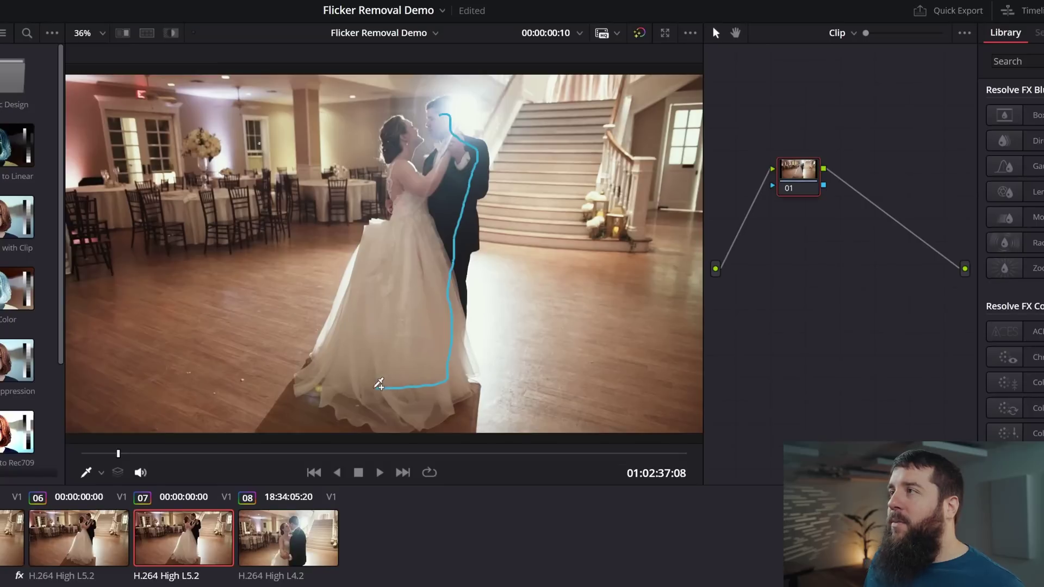
left_click_drag(348, 369, 407, 156)
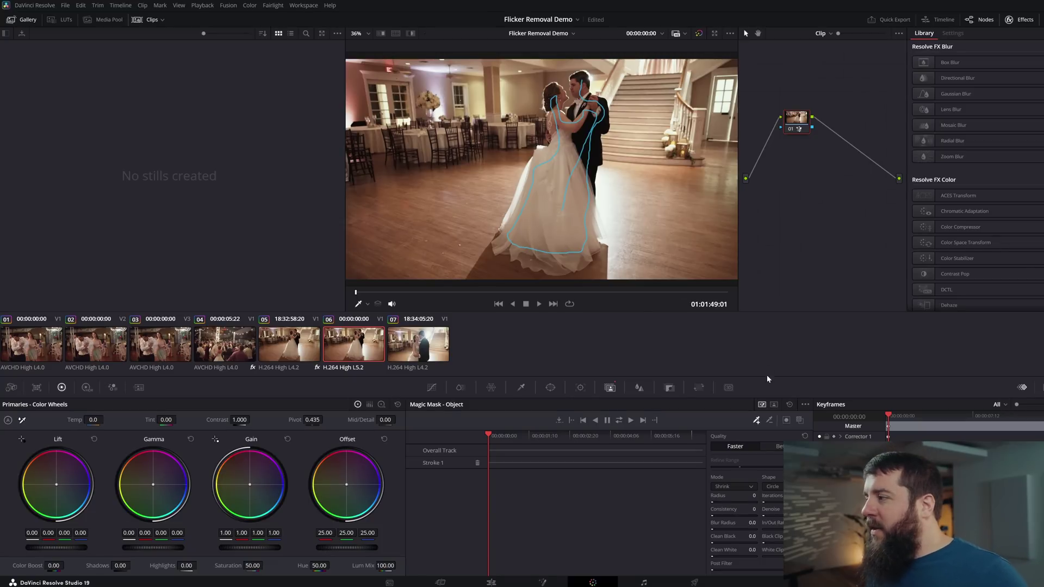
left_click(800, 421)
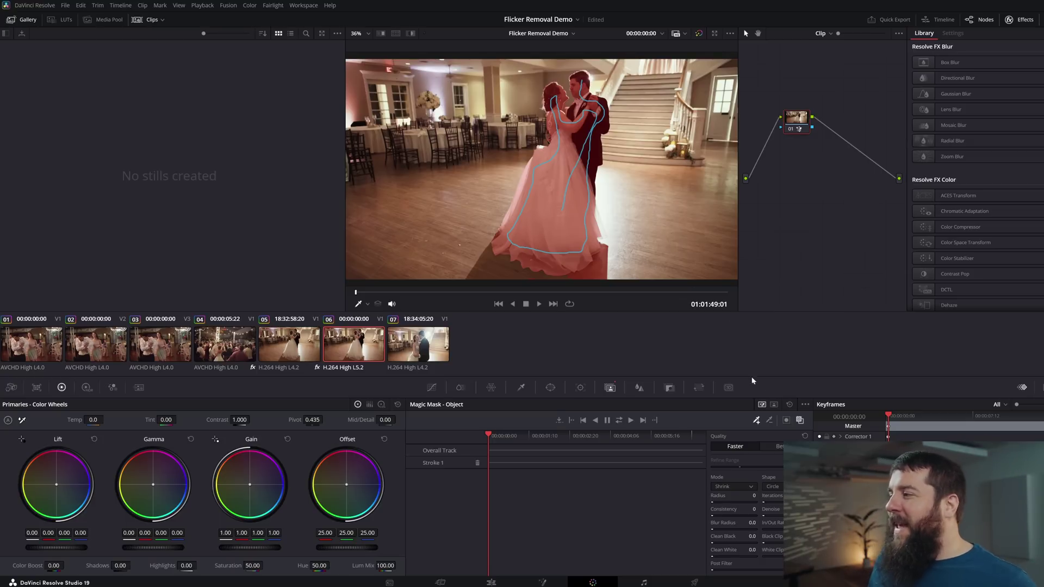
left_click(787, 422)
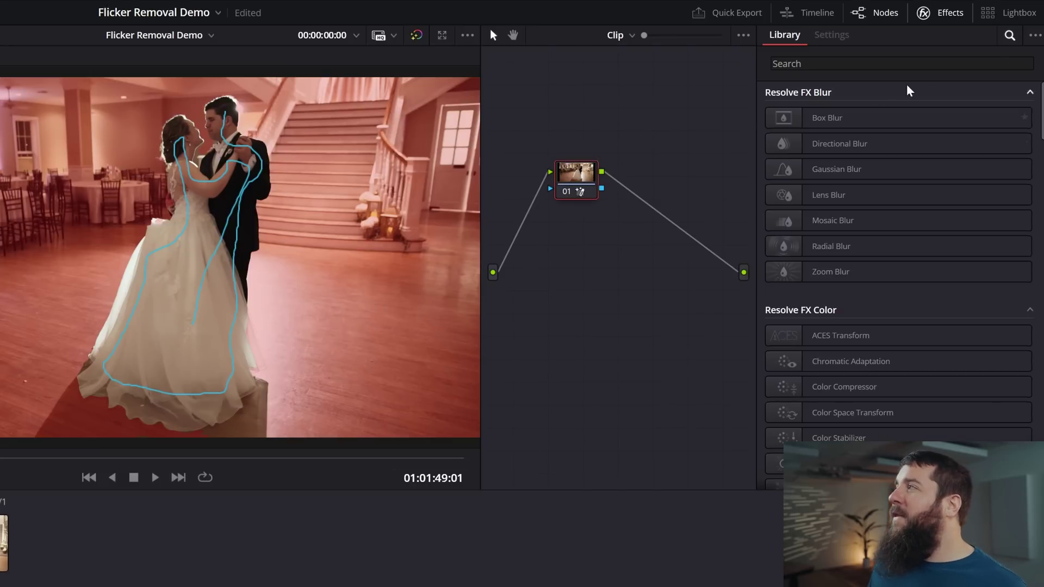
Step: Add Flicker Free from the effects library to node 01 and choose the Slow Motion preset
left_click(1009, 36)
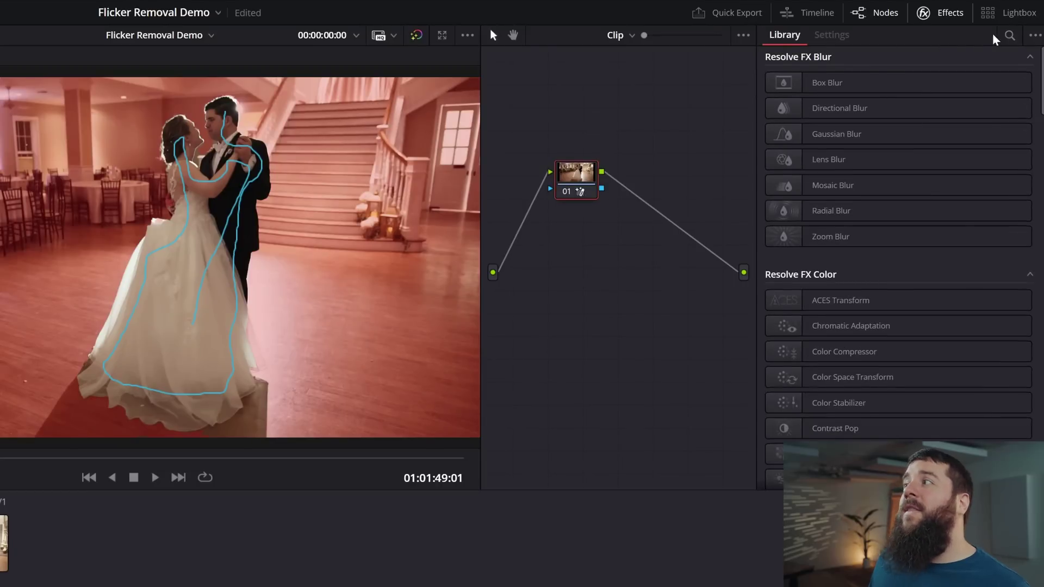
left_click(1010, 35)
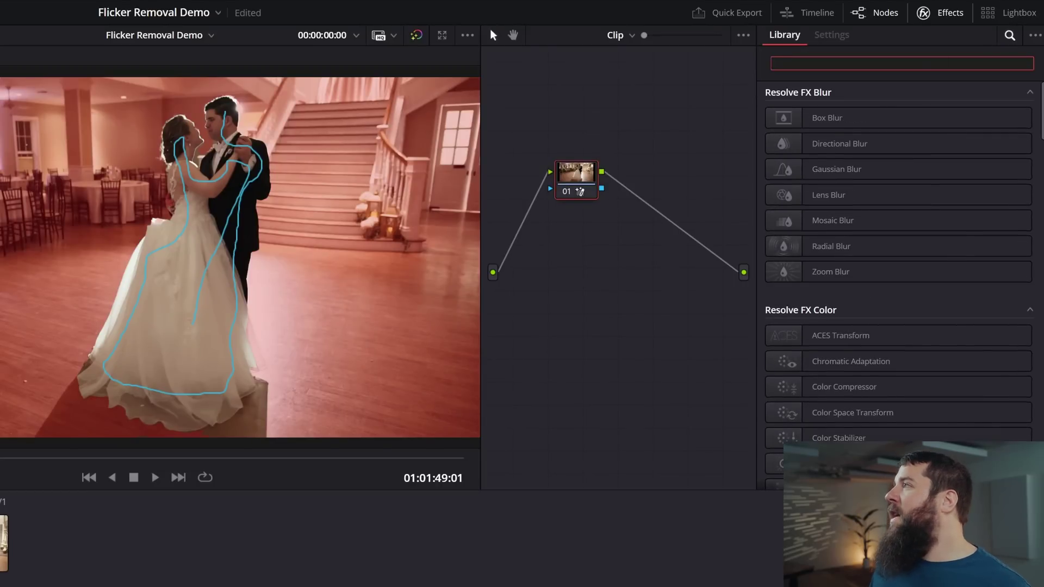
type("flicker")
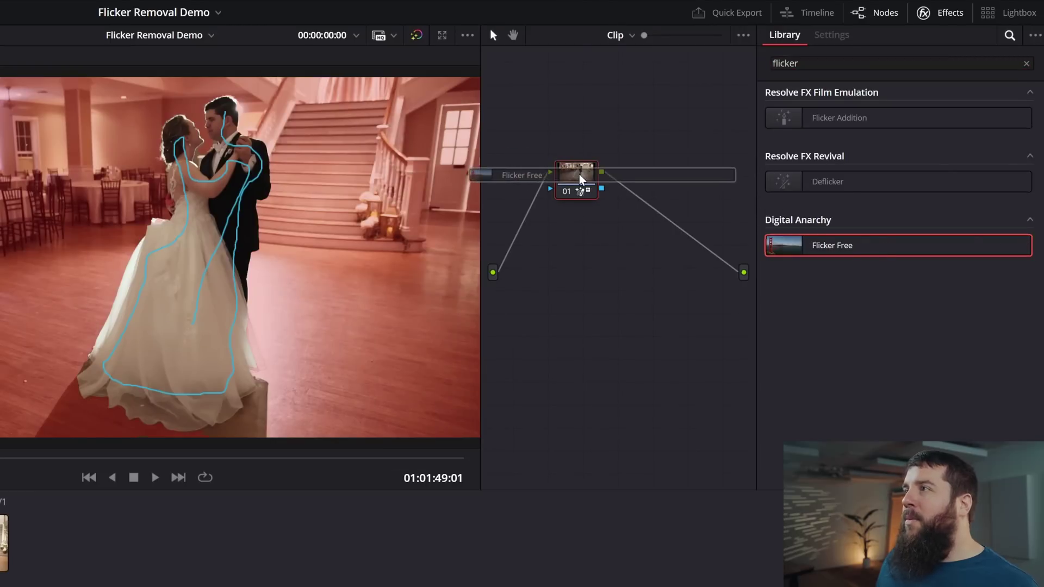
left_click_drag(888, 249, 581, 181)
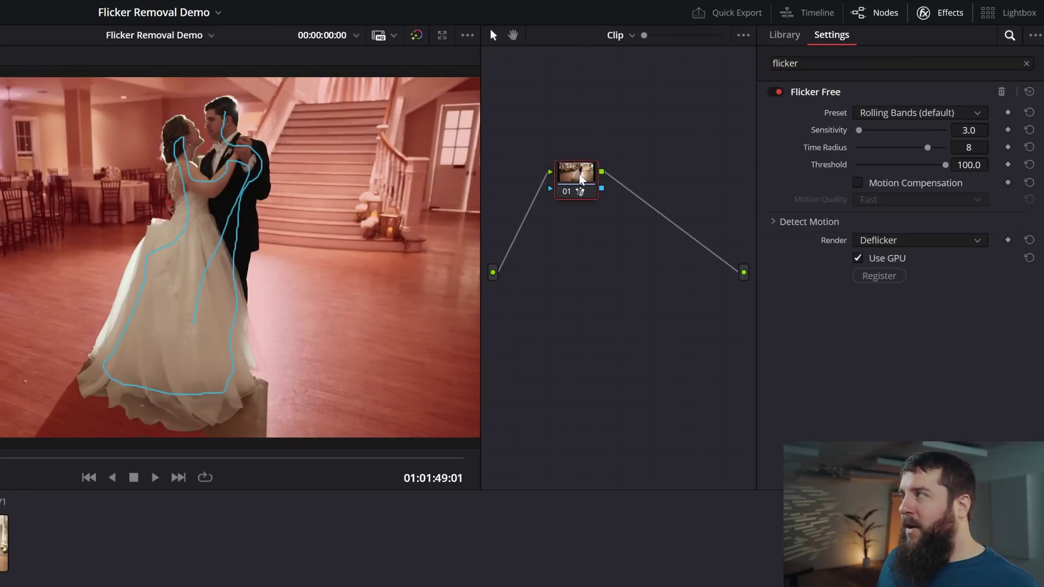
left_click(981, 116)
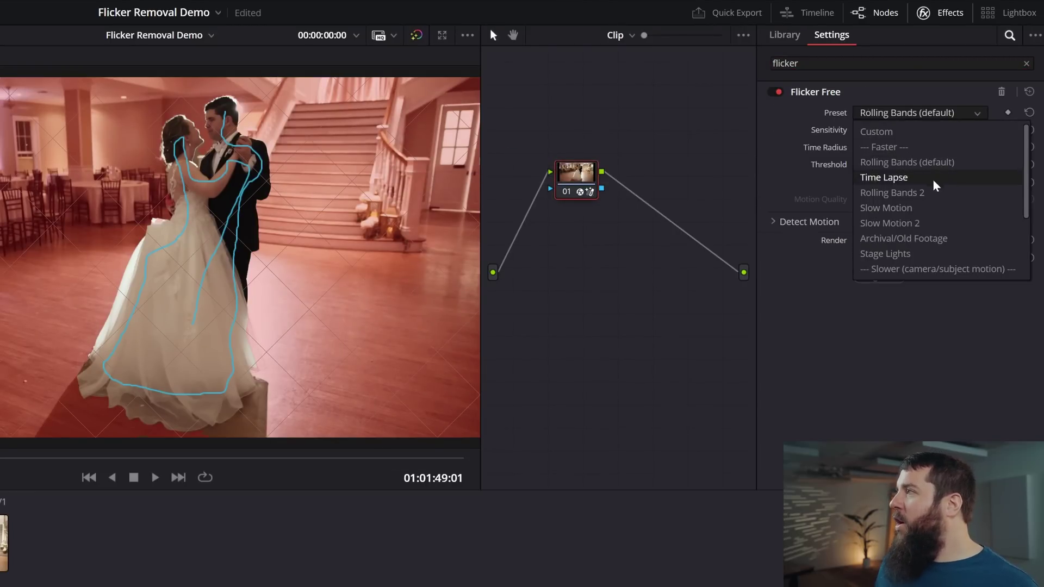
left_click(866, 207)
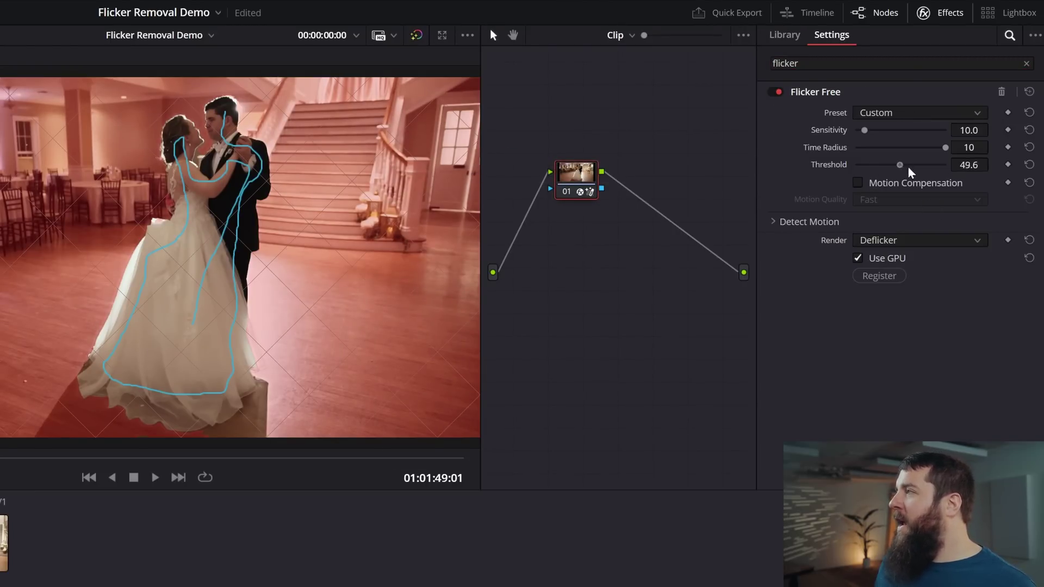